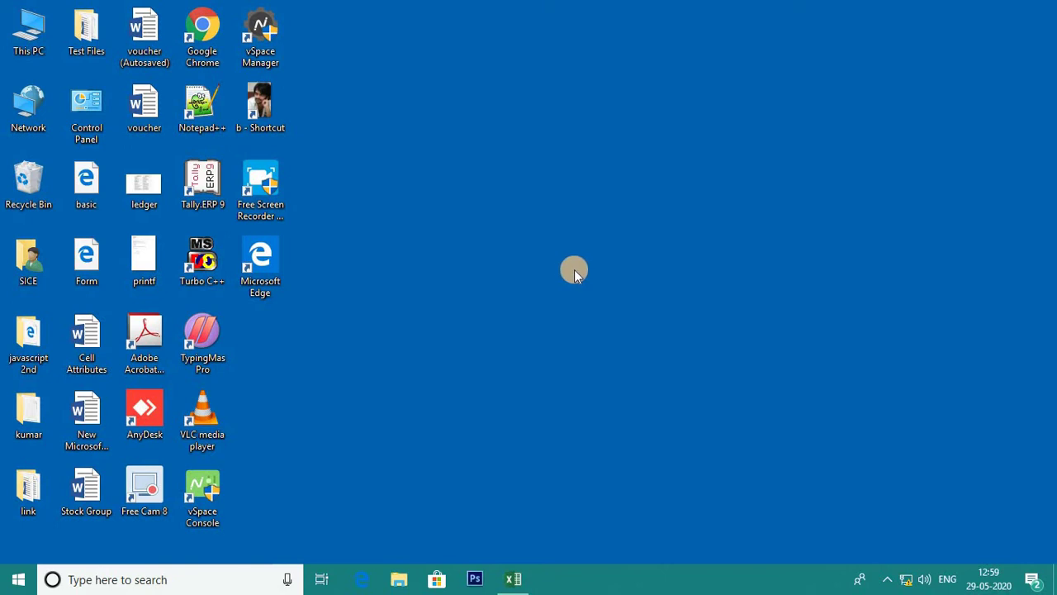
Open the desktop's background personalization settings and choose Solid color as the background type
{"action": "right_click", "coordinate": [566, 262]}
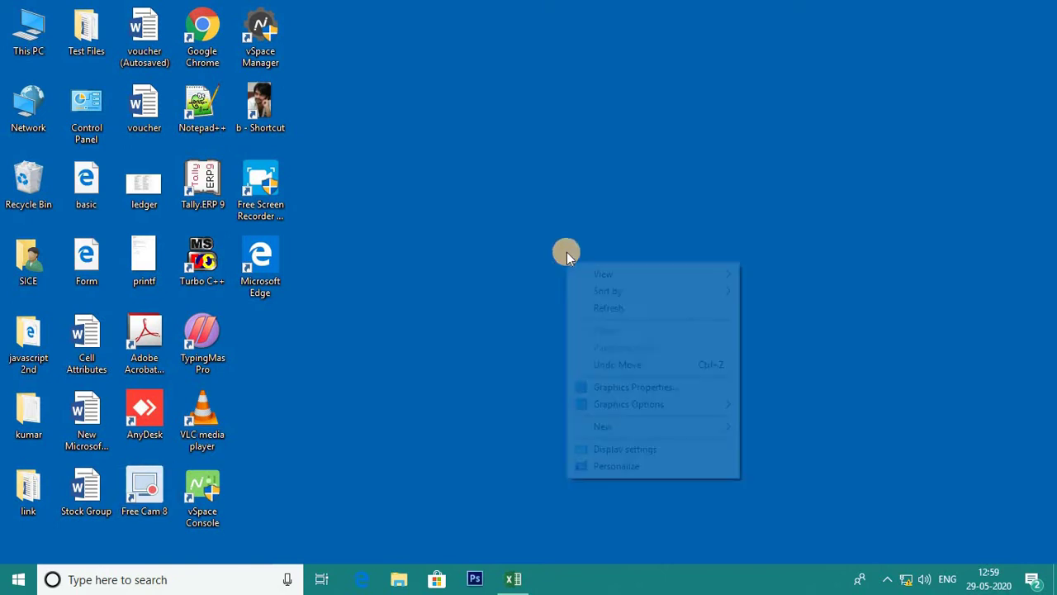
{"action": "left_click", "coordinate": [655, 468]}
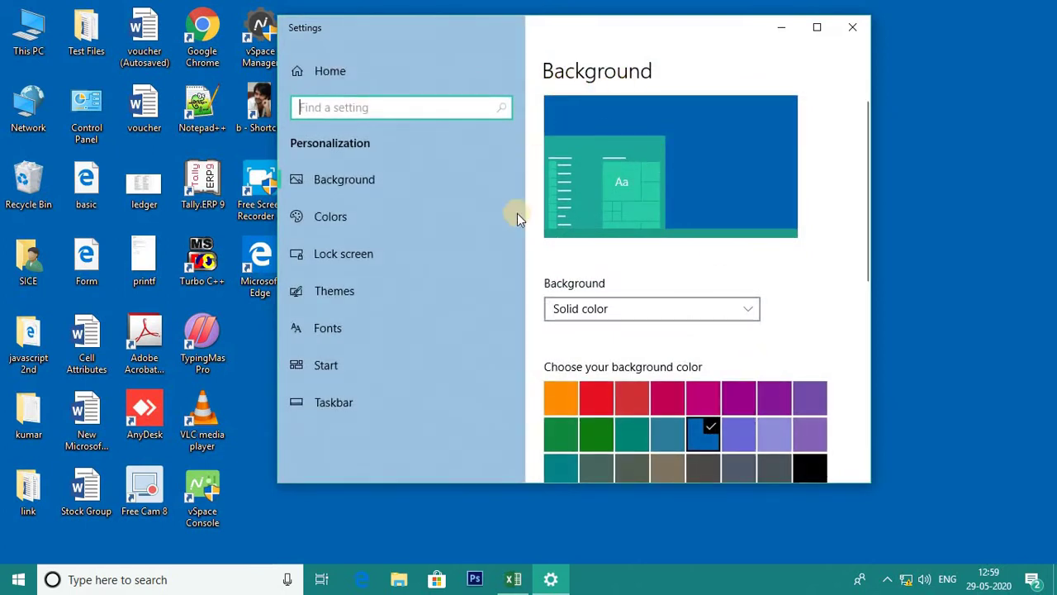
{"action": "left_click", "coordinate": [748, 309]}
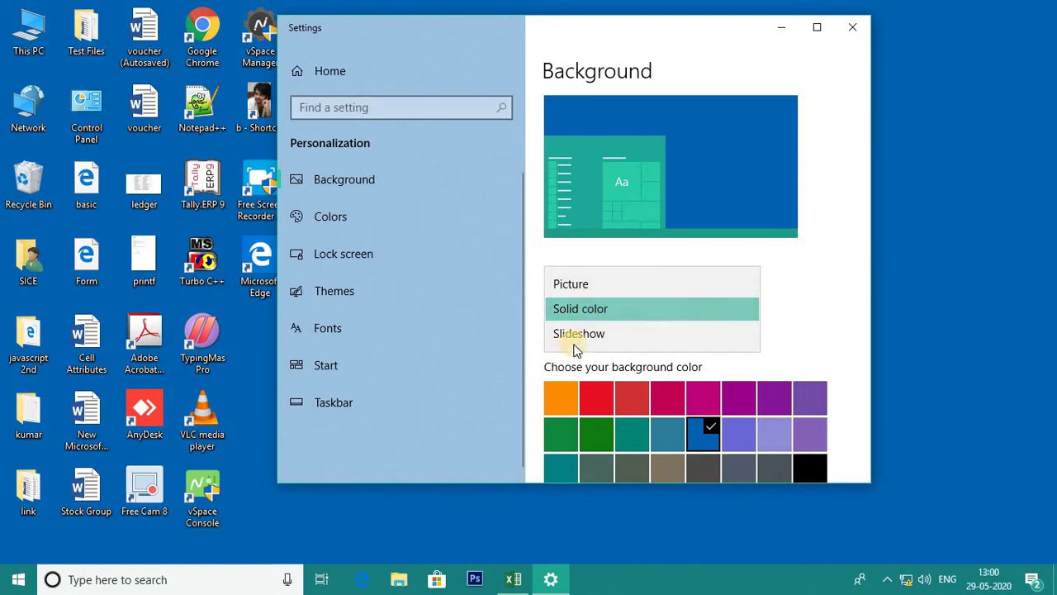
{"action": "left_click", "coordinate": [661, 310]}
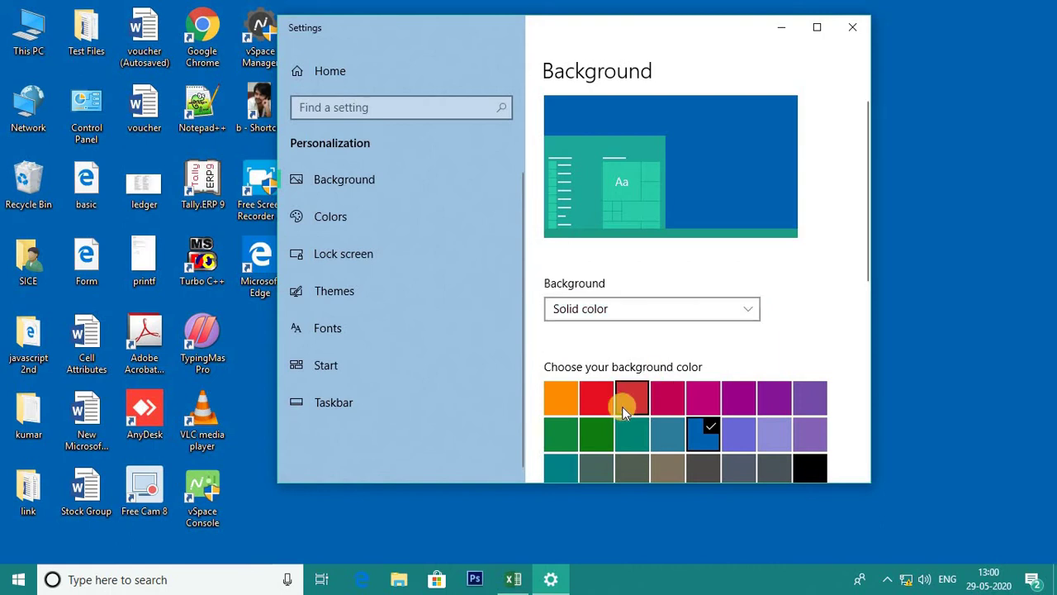
Change the solid desktop background color to orange, red, and finally green from the color palette
{"action": "scroll", "coordinate": [643, 397], "scroll_direction": "down", "scroll_amount": 3}
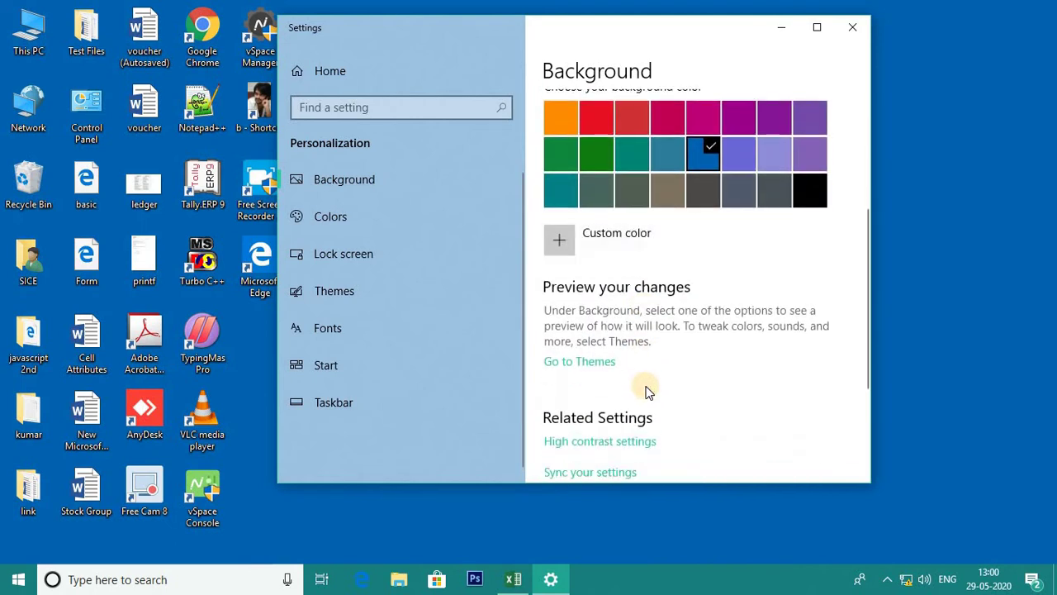
{"action": "scroll", "coordinate": [644, 376], "scroll_direction": "up", "scroll_amount": 2}
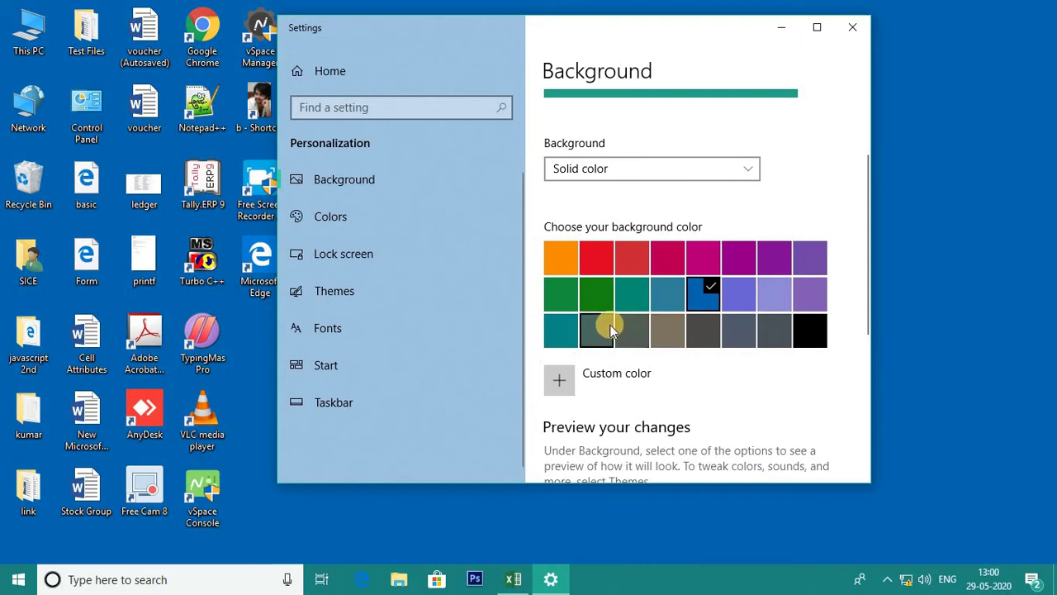
{"action": "left_click", "coordinate": [562, 268]}
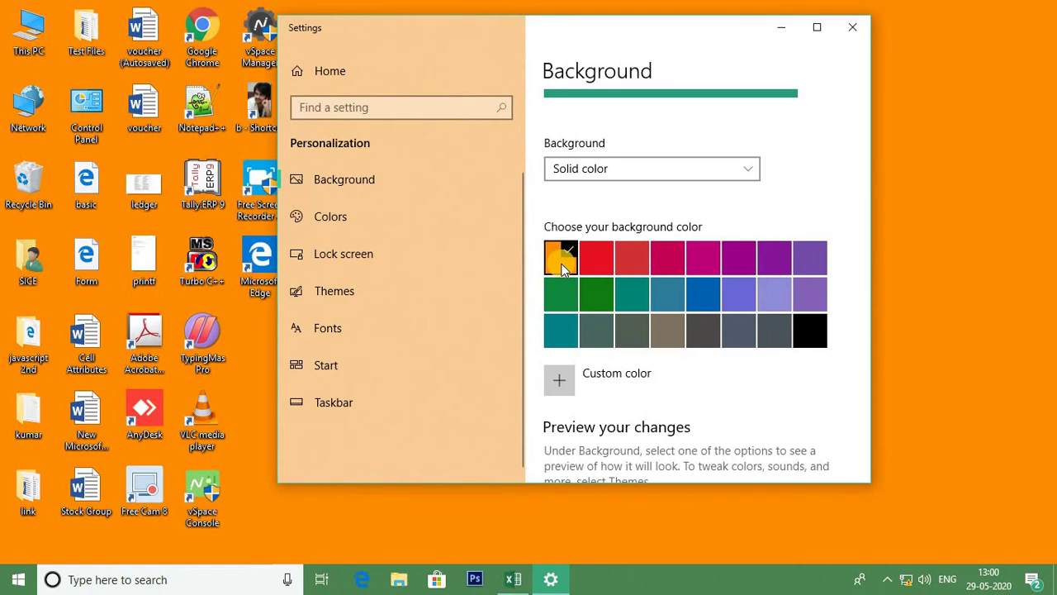
{"action": "left_click", "coordinate": [590, 262]}
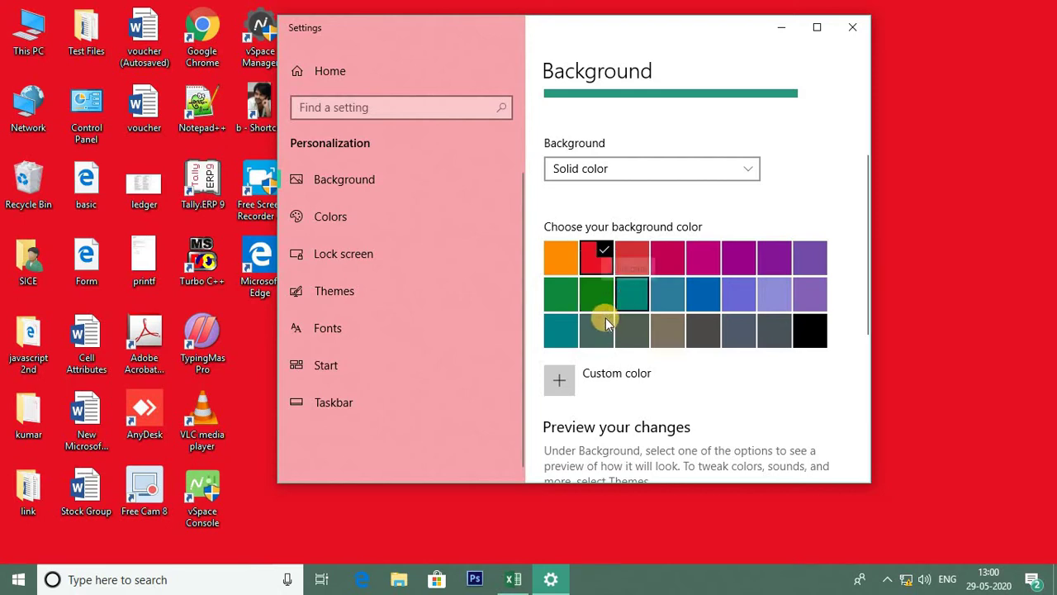
{"action": "left_click", "coordinate": [569, 299]}
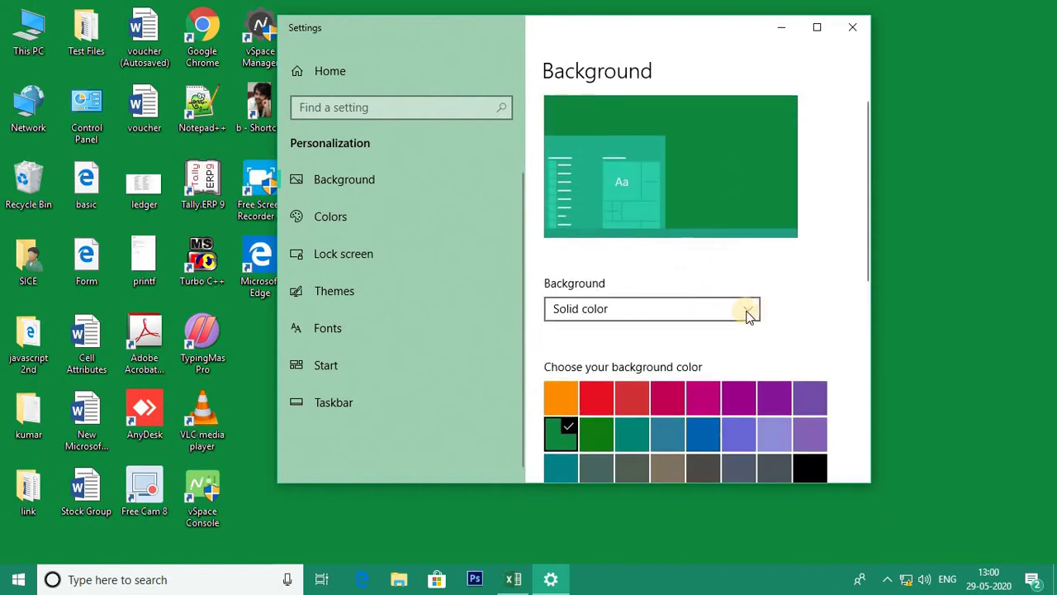
Switch the background type to Picture and apply the snowy mountain harbor image
{"action": "left_click", "coordinate": [749, 310]}
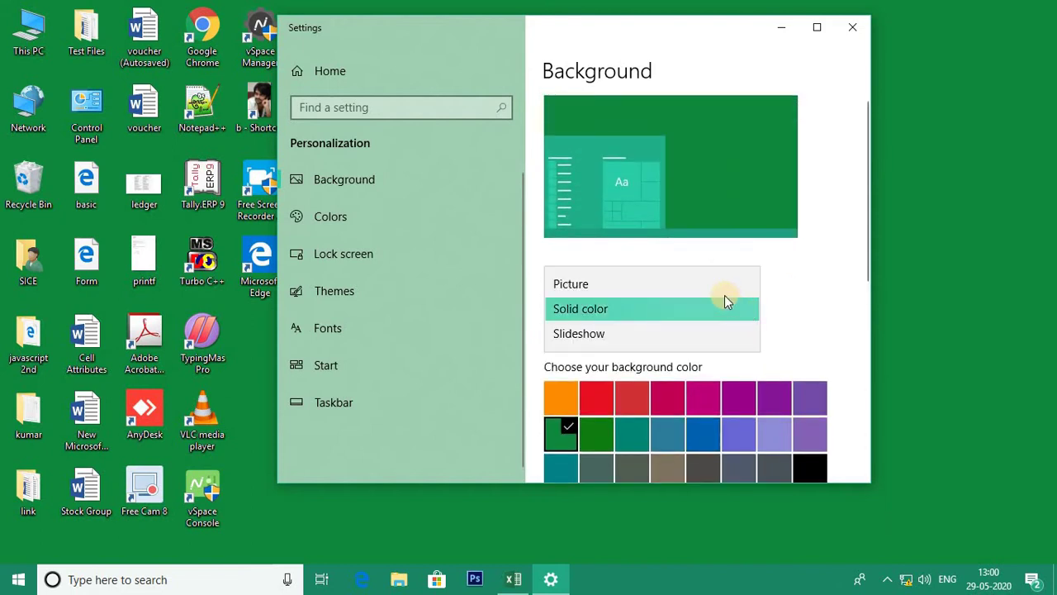
{"action": "left_click", "coordinate": [656, 285]}
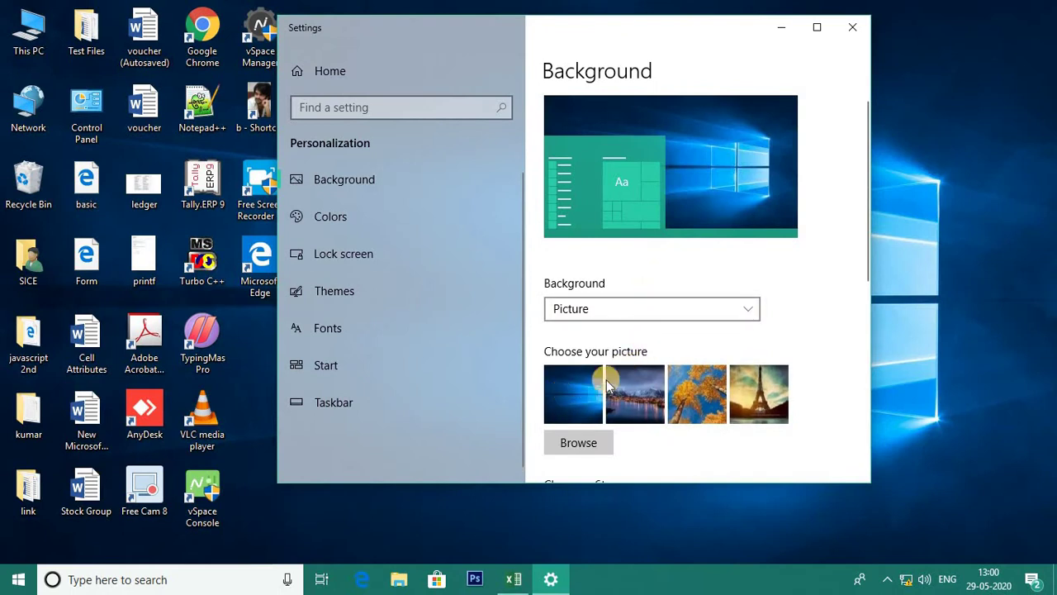
{"action": "left_click", "coordinate": [645, 406]}
{"action": "left_click", "coordinate": [645, 406]}
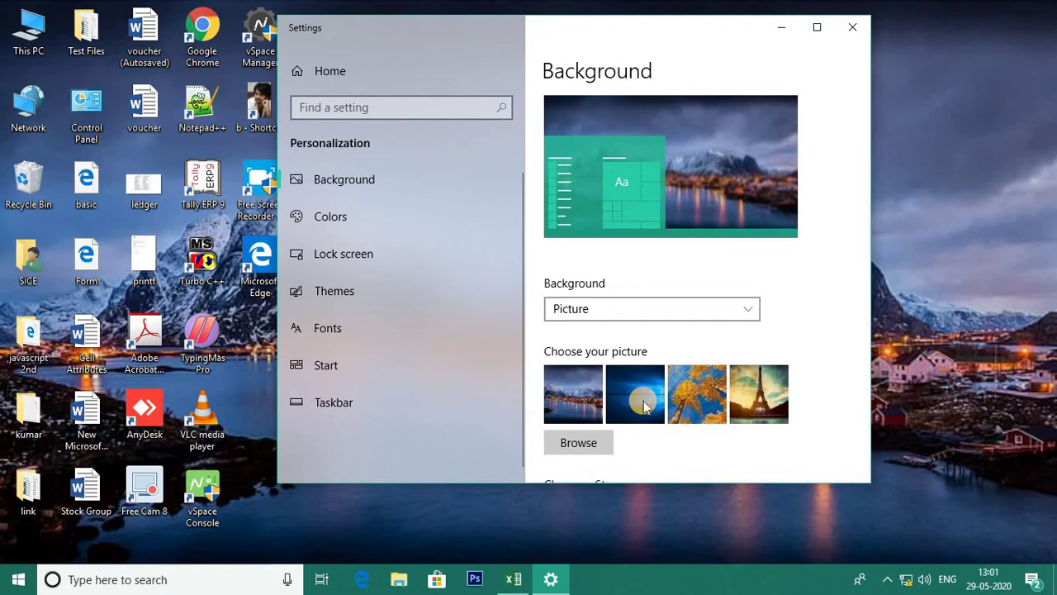
Browse the picture files and choose the-magic-islands-of-lofoten-norway image as the desktop background
{"action": "scroll", "coordinate": [645, 407], "scroll_direction": "down", "scroll_amount": 1}
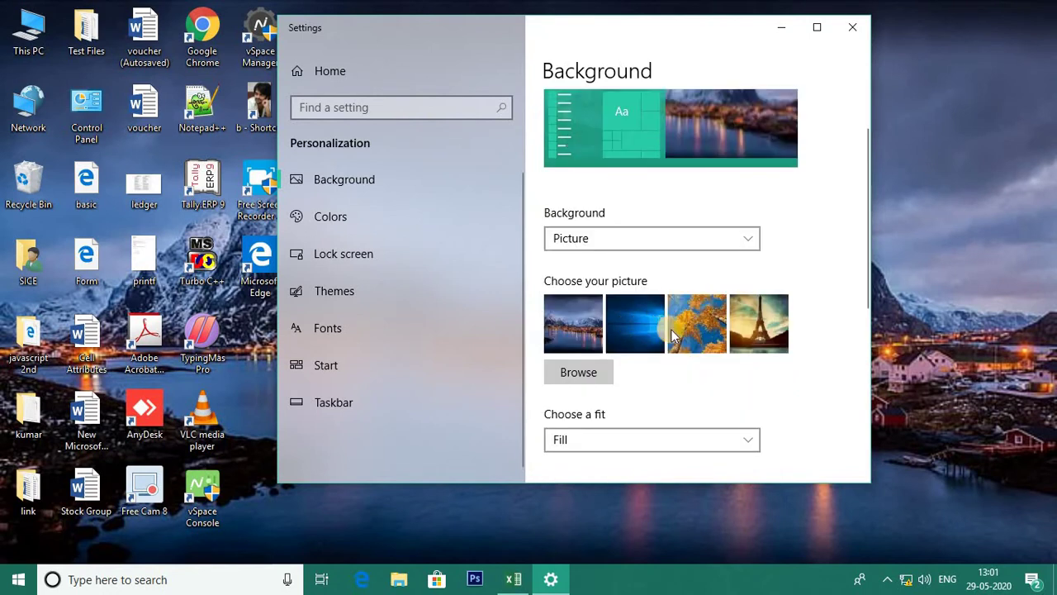
{"action": "left_click", "coordinate": [580, 373]}
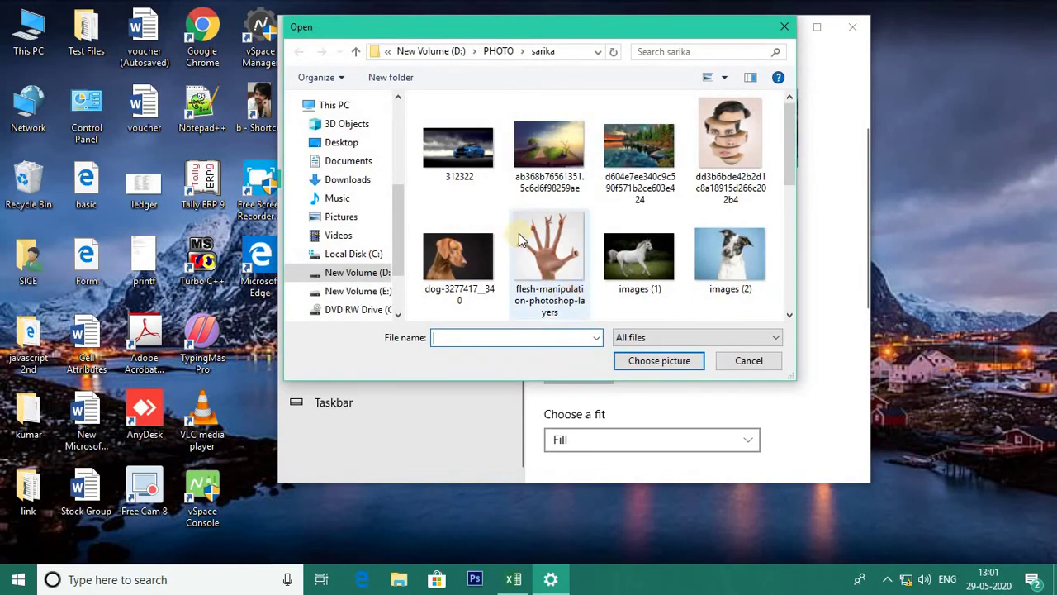
{"action": "left_click_drag", "start_coordinate": [787, 161], "coordinate": [798, 269]}
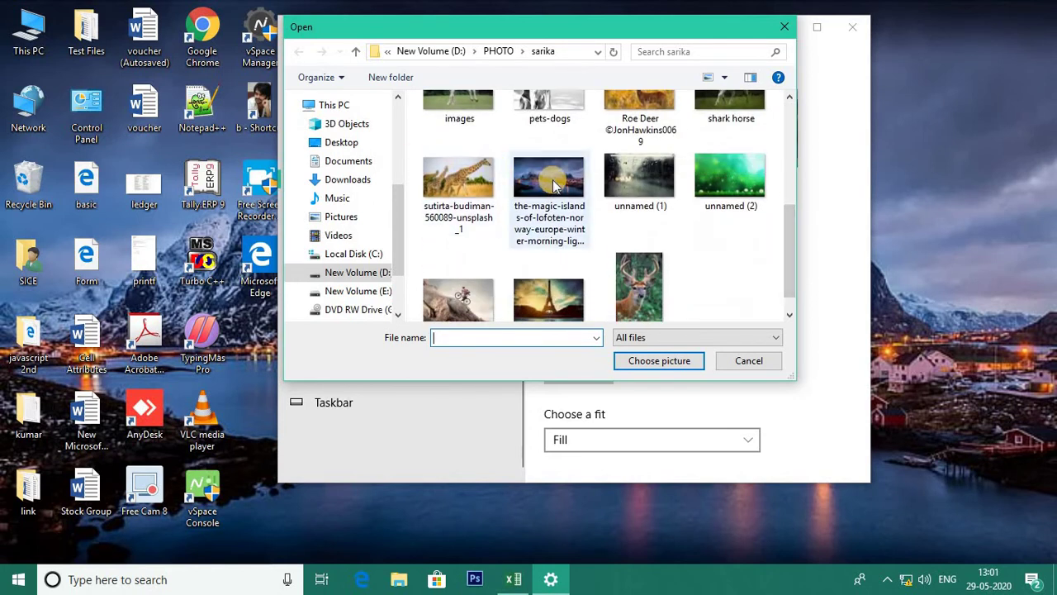
{"action": "left_click", "coordinate": [554, 185]}
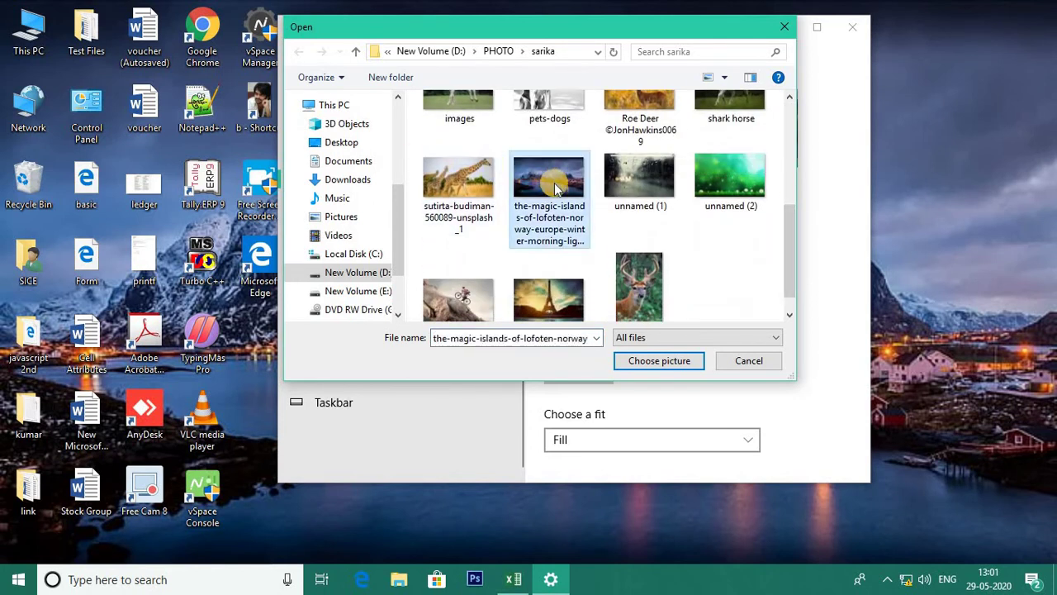
{"action": "left_click", "coordinate": [659, 363]}
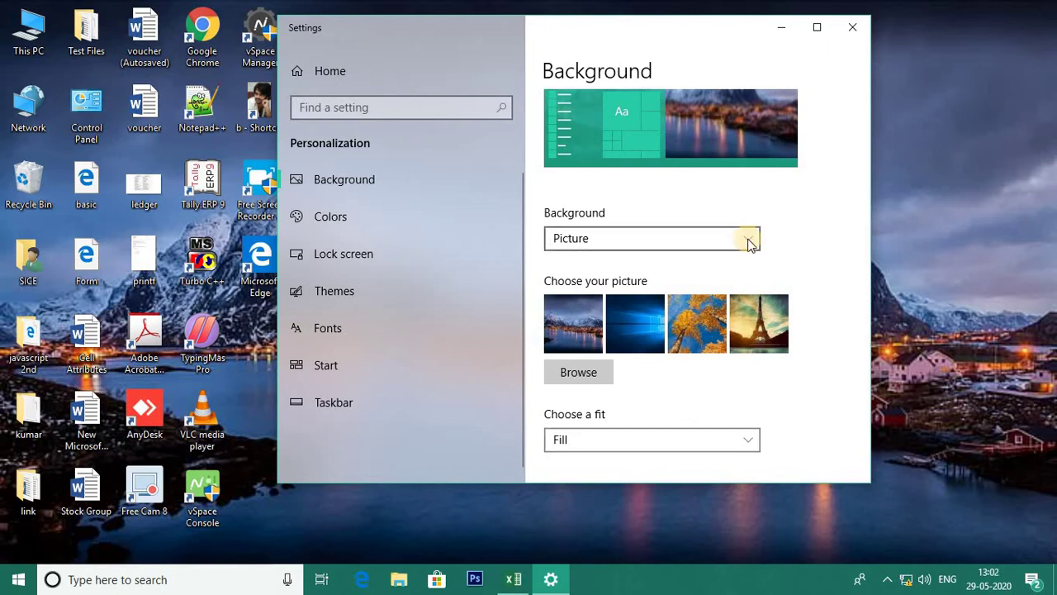
Change the background picture to the autumn trees and finally the Eiffel Tower, using the Tile fit
{"action": "left_click", "coordinate": [694, 324]}
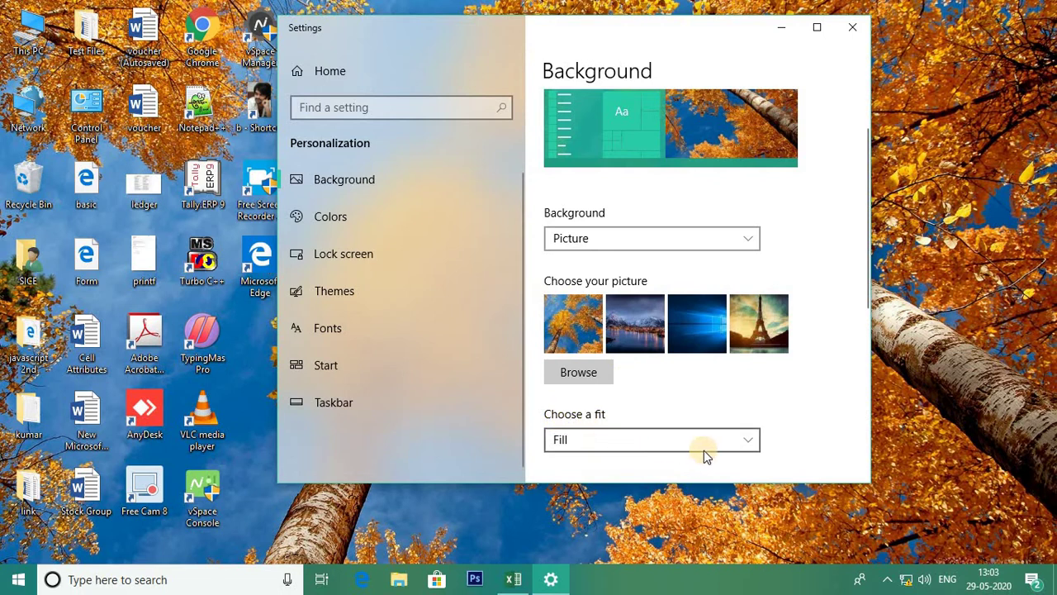
{"action": "left_click", "coordinate": [751, 446]}
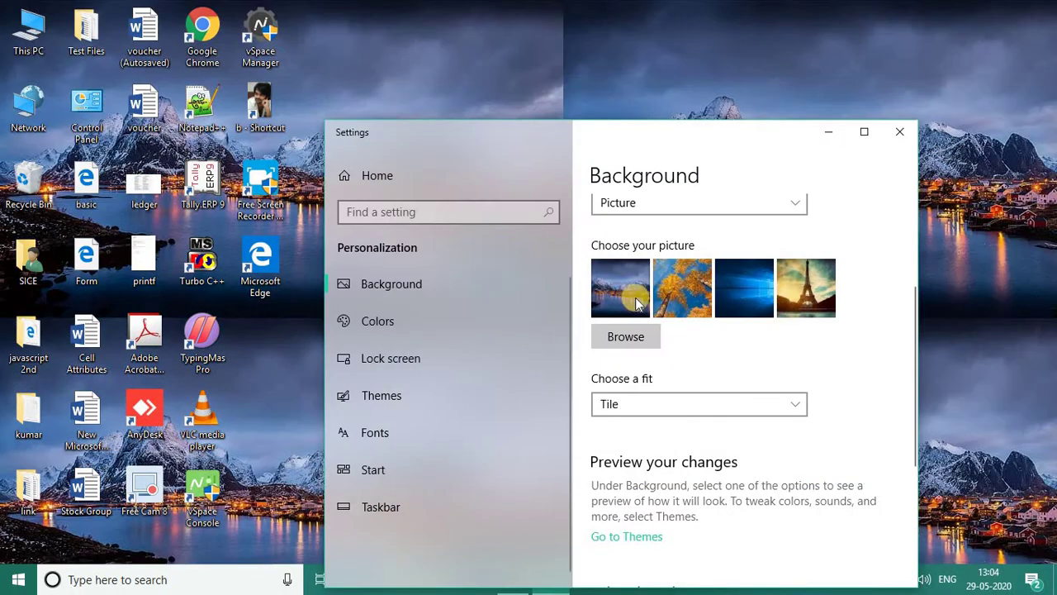
{"action": "left_click", "coordinate": [797, 285]}
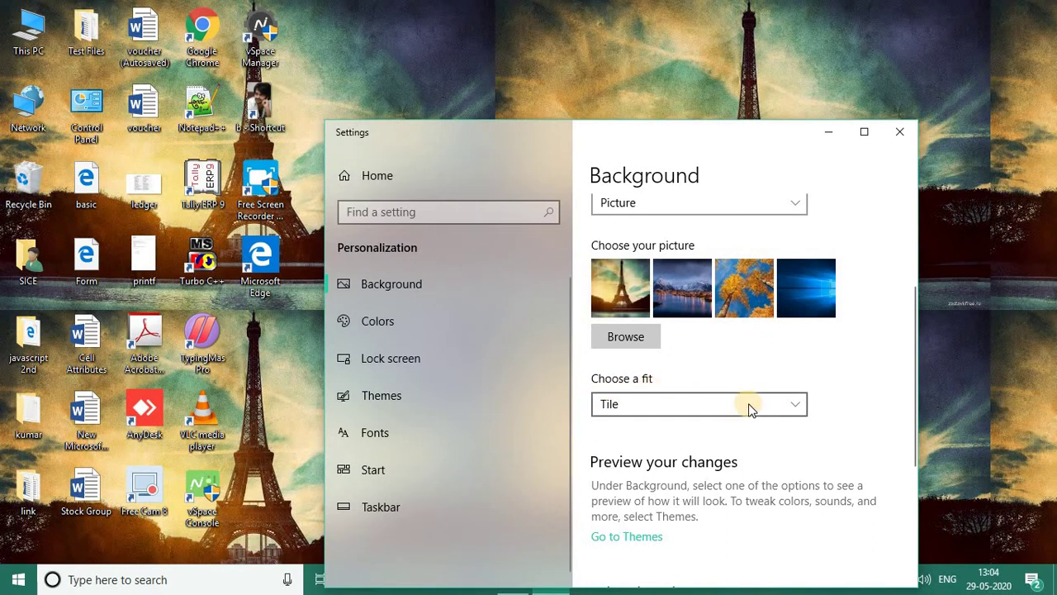
Change the Eiffel Tower background's fit to Fill, Fit, and Stretch in turn to compare them
{"action": "left_click", "coordinate": [796, 407]}
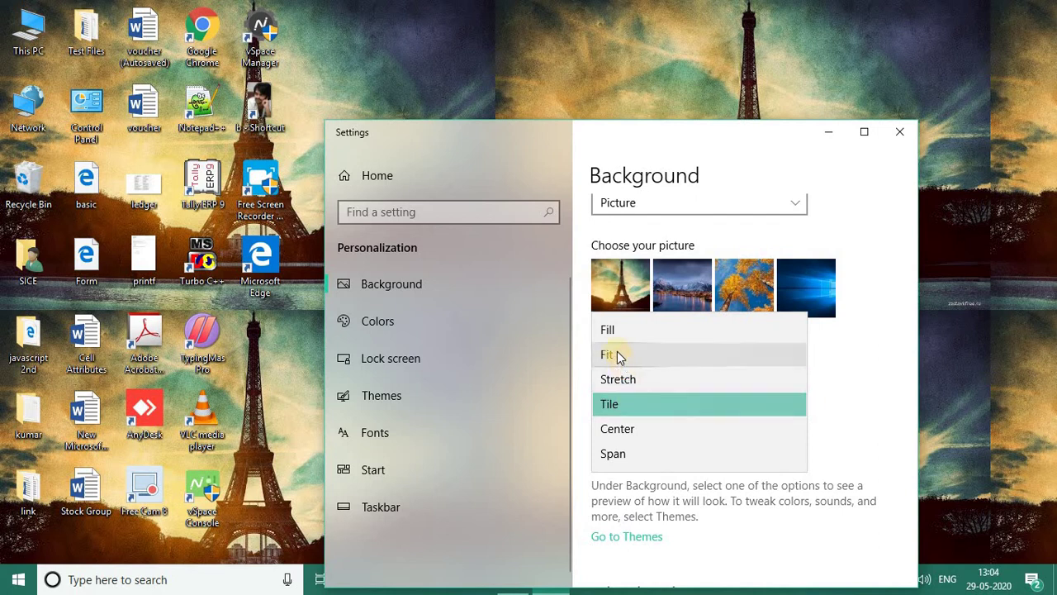
{"action": "left_click", "coordinate": [619, 330]}
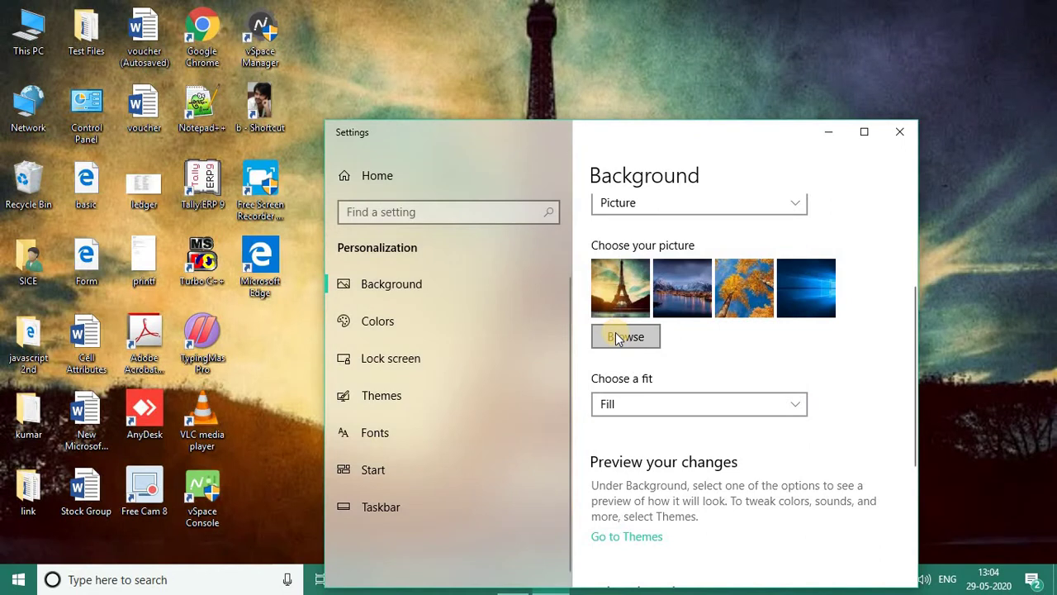
{"action": "left_click", "coordinate": [793, 405]}
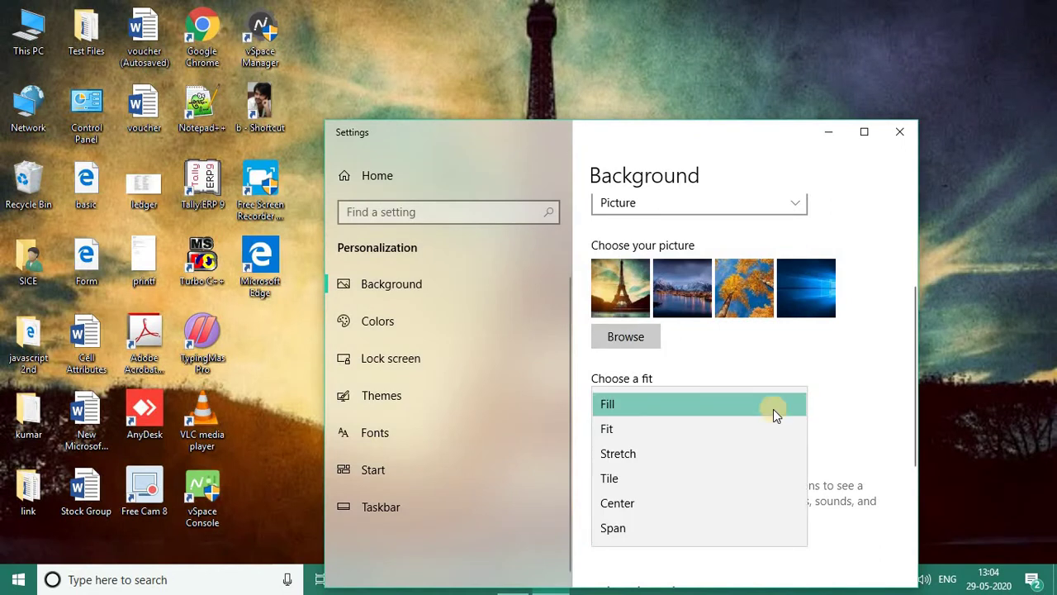
{"action": "left_click", "coordinate": [617, 430]}
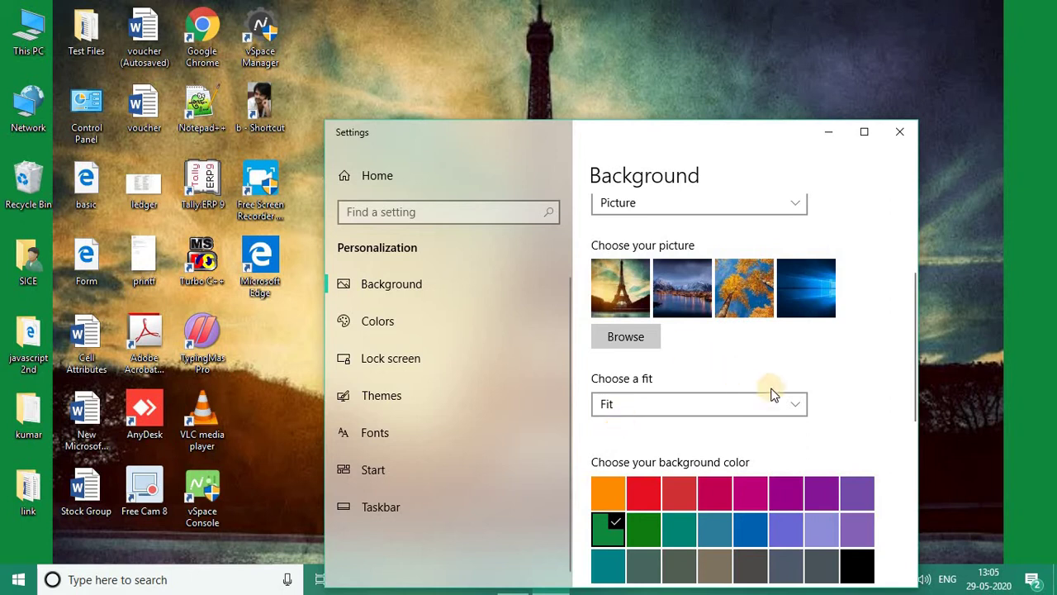
{"action": "left_click", "coordinate": [798, 403]}
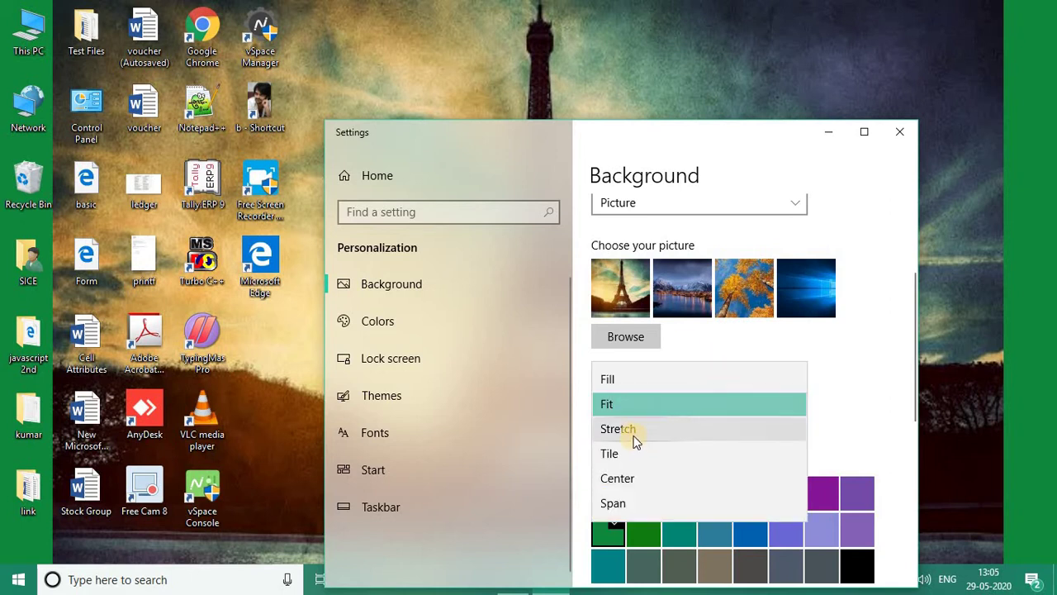
{"action": "left_click", "coordinate": [638, 437]}
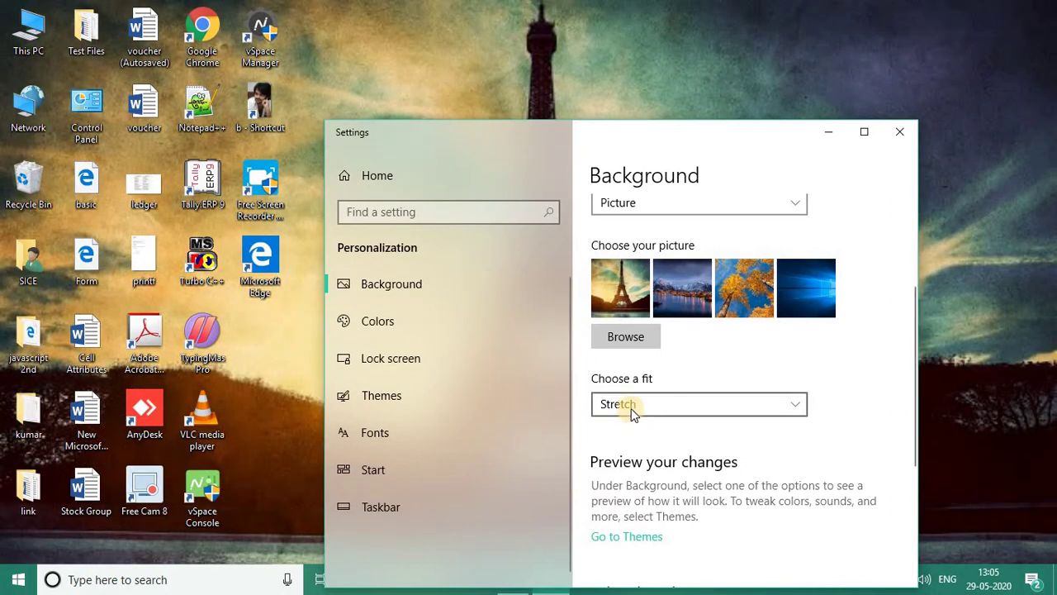
Set the background fit to Tile and move the Settings window aside and back to inspect the repeated picture
{"action": "left_click", "coordinate": [795, 404]}
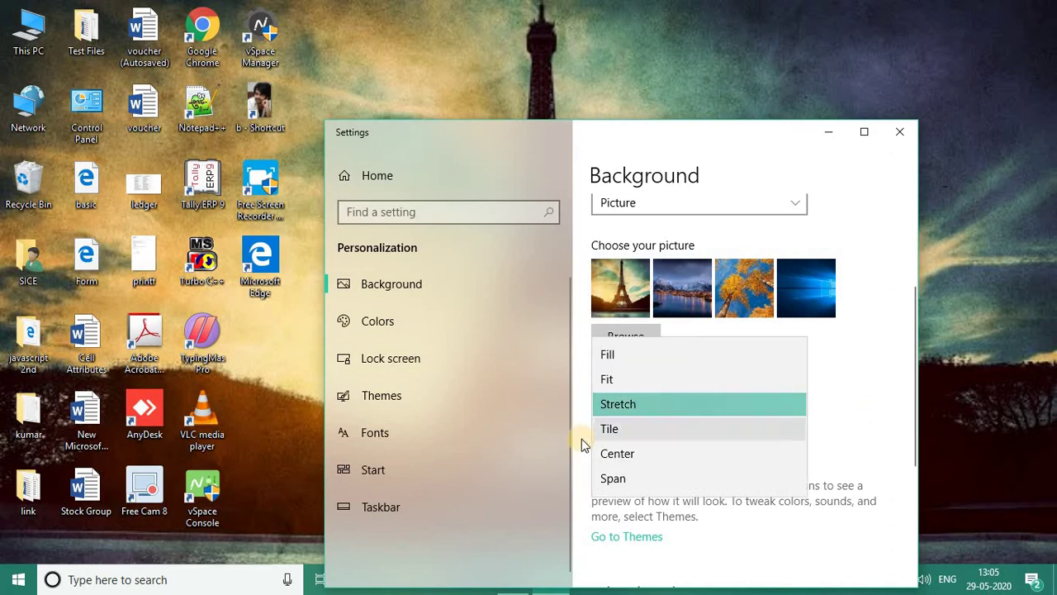
{"action": "left_click", "coordinate": [608, 429]}
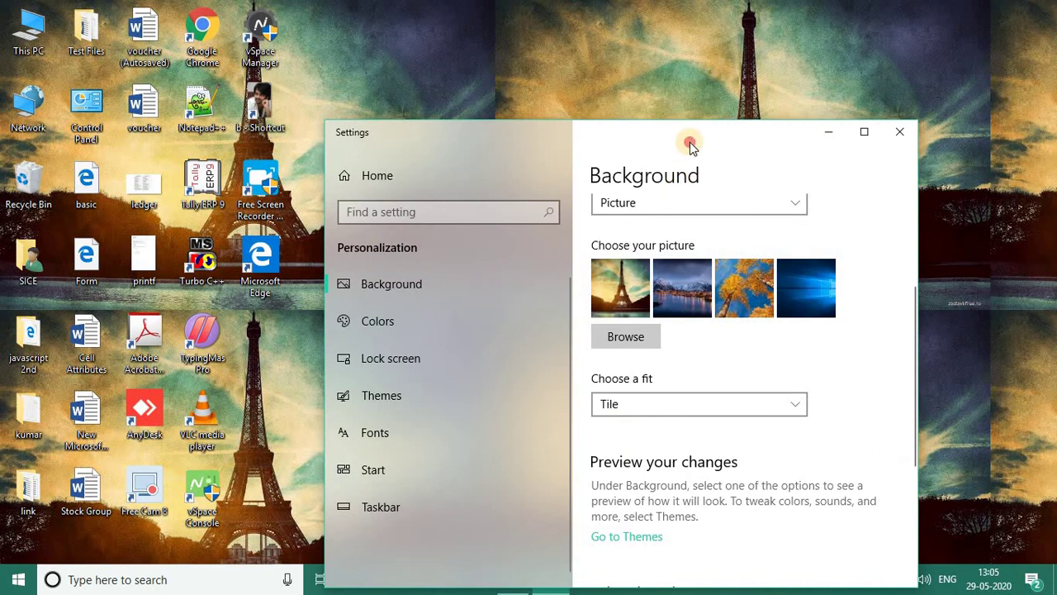
{"action": "left_click_drag", "start_coordinate": [690, 142], "coordinate": [267, 225]}
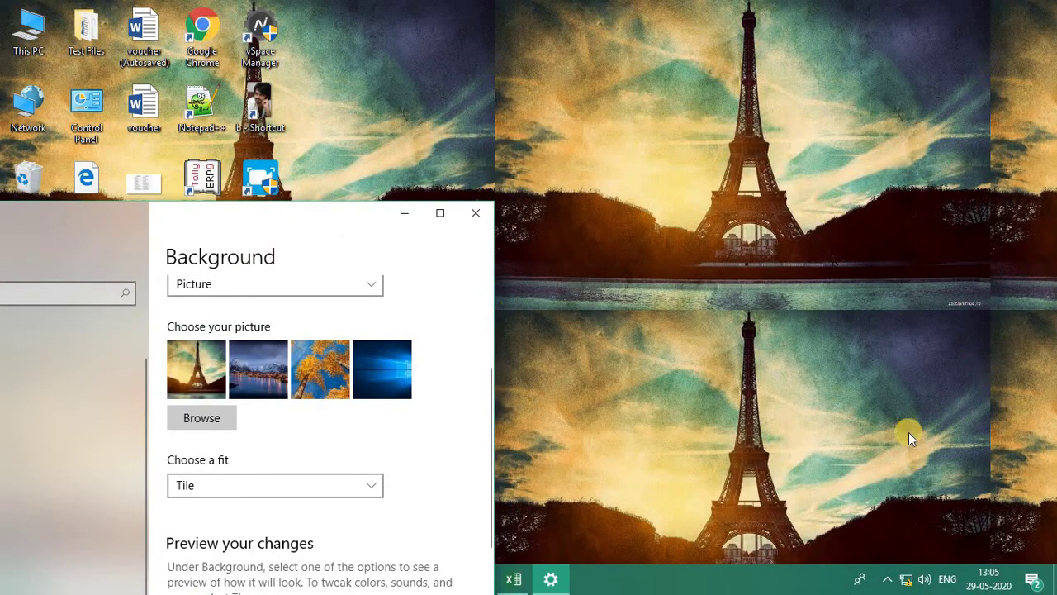
{"action": "left_click_drag", "start_coordinate": [303, 220], "coordinate": [805, 103]}
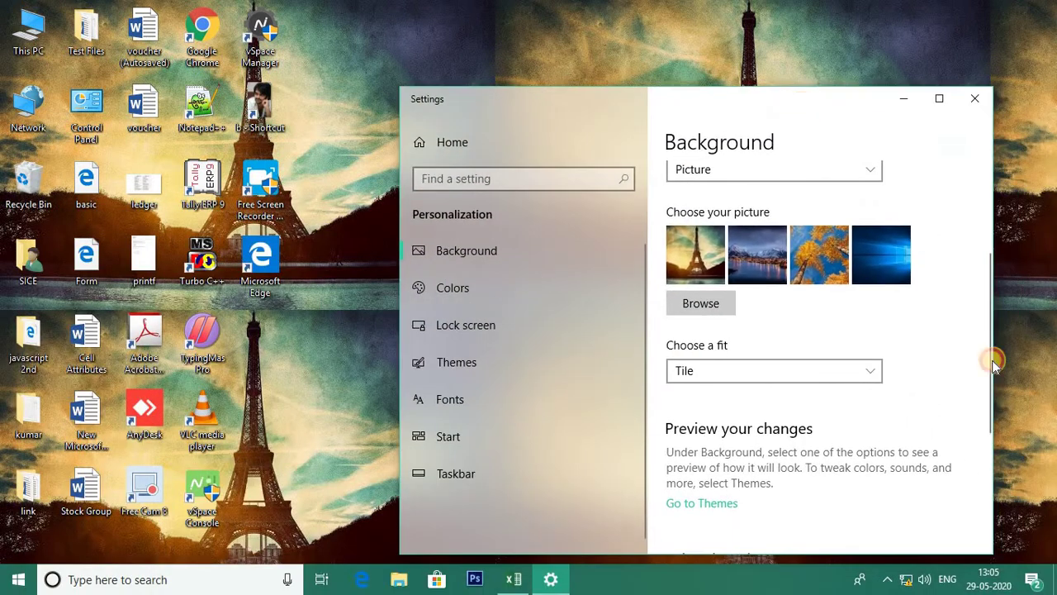
Set the background fit to Center and move the Settings window aside to view the centered picture
{"action": "left_click", "coordinate": [869, 374]}
{"action": "left_click", "coordinate": [732, 397]}
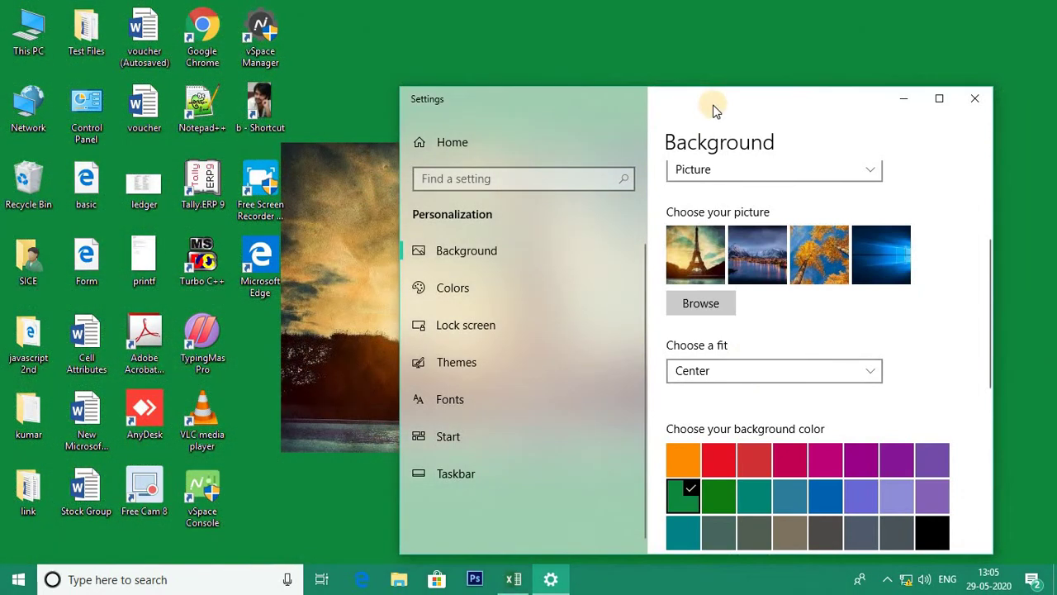
{"action": "left_click_drag", "start_coordinate": [715, 108], "coordinate": [996, 76]}
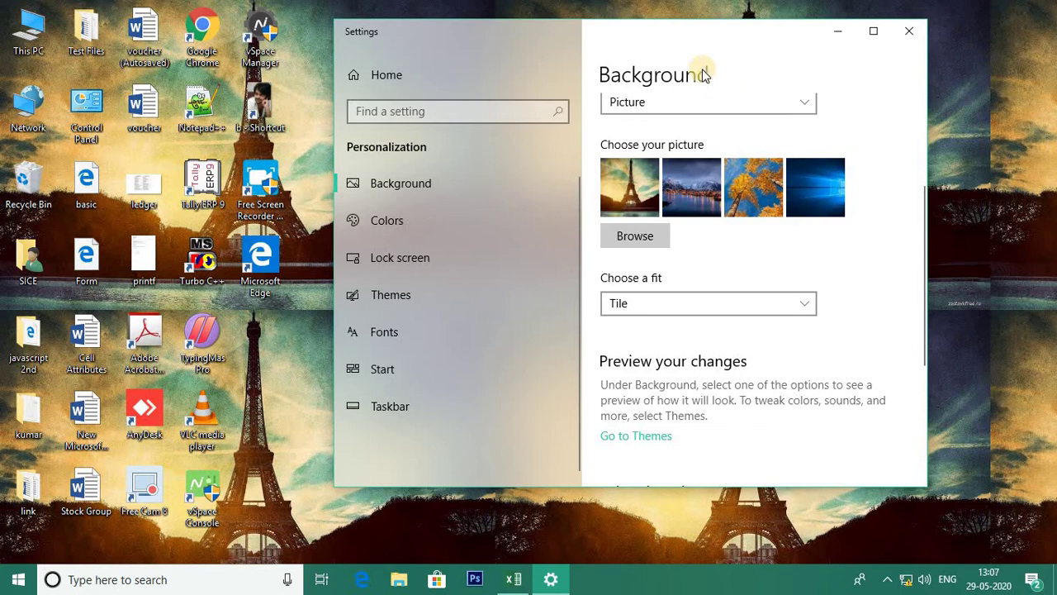
Open the Themes settings and examine the current theme's options and the themes available to apply
{"action": "left_click", "coordinate": [412, 299]}
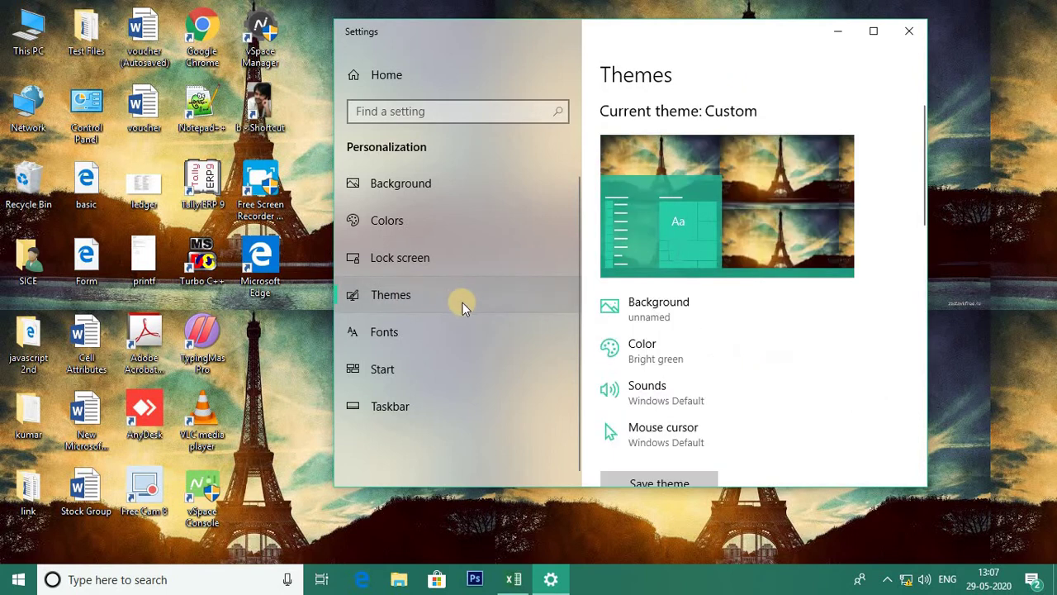
{"action": "mouse_move", "coordinate": [919, 116]}
{"action": "left_mouse_down"}
{"action": "mouse_move", "coordinate": [918, 194]}
{"action": "mouse_move", "coordinate": [918, 119]}
{"action": "left_mouse_up"}
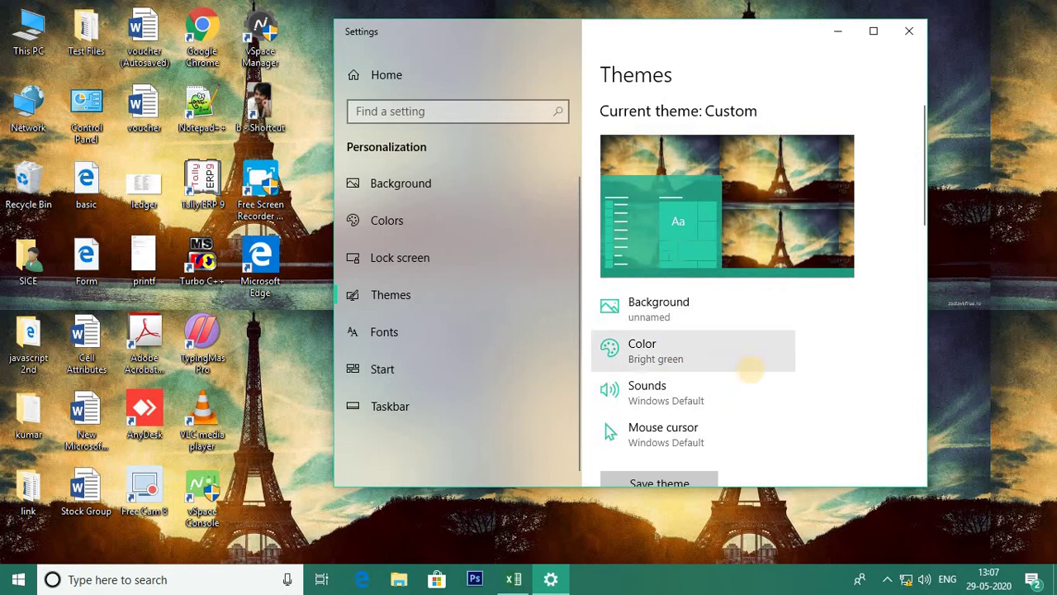
{"action": "scroll", "coordinate": [751, 384], "scroll_direction": "down", "scroll_amount": 3}
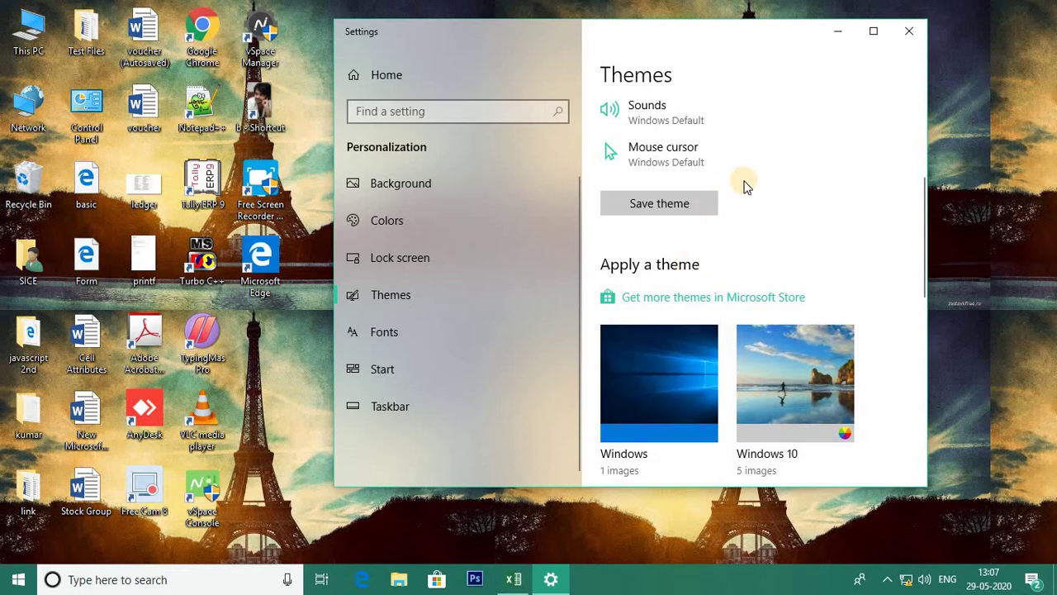
Open the current theme's color settings and apply Default blue and a dark green Windows color in turn as the accent color
{"action": "scroll", "coordinate": [816, 189], "scroll_direction": "up", "scroll_amount": 3}
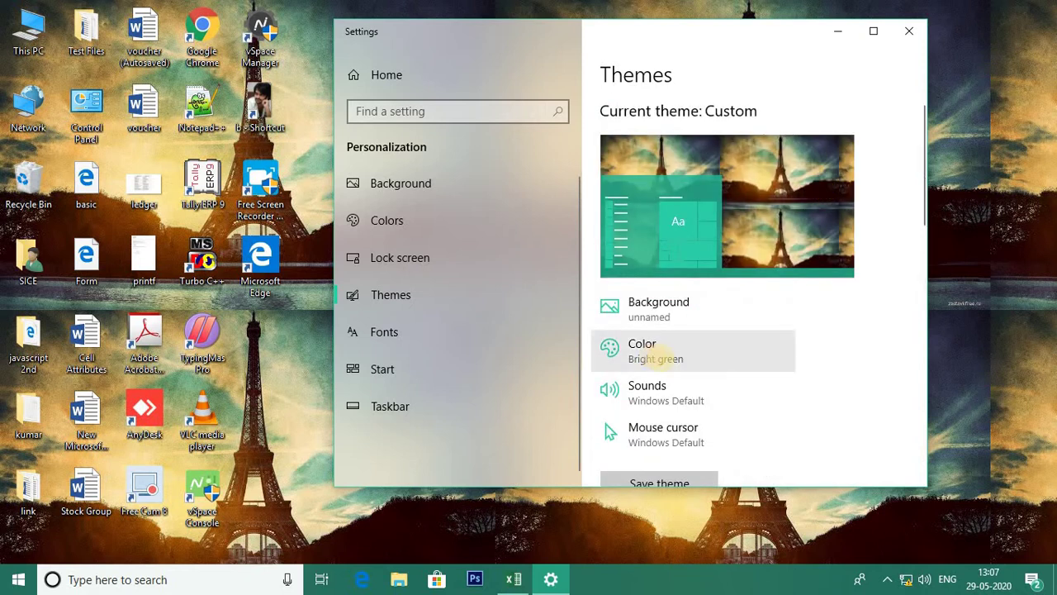
{"action": "left_click", "coordinate": [657, 351]}
{"action": "left_click", "coordinate": [616, 337]}
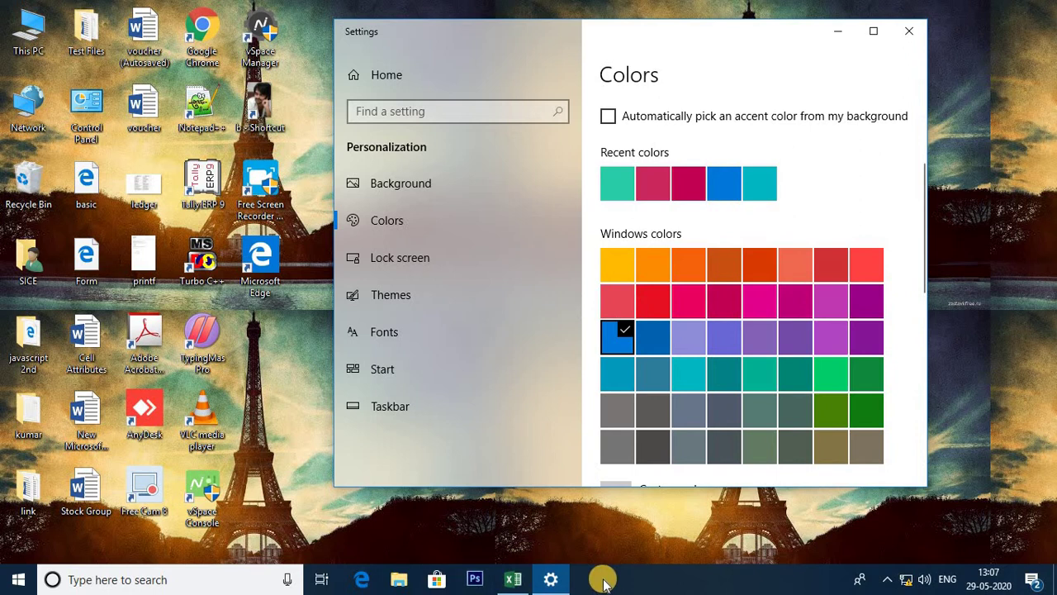
{"action": "scroll", "coordinate": [673, 237], "scroll_direction": "up", "scroll_amount": 3}
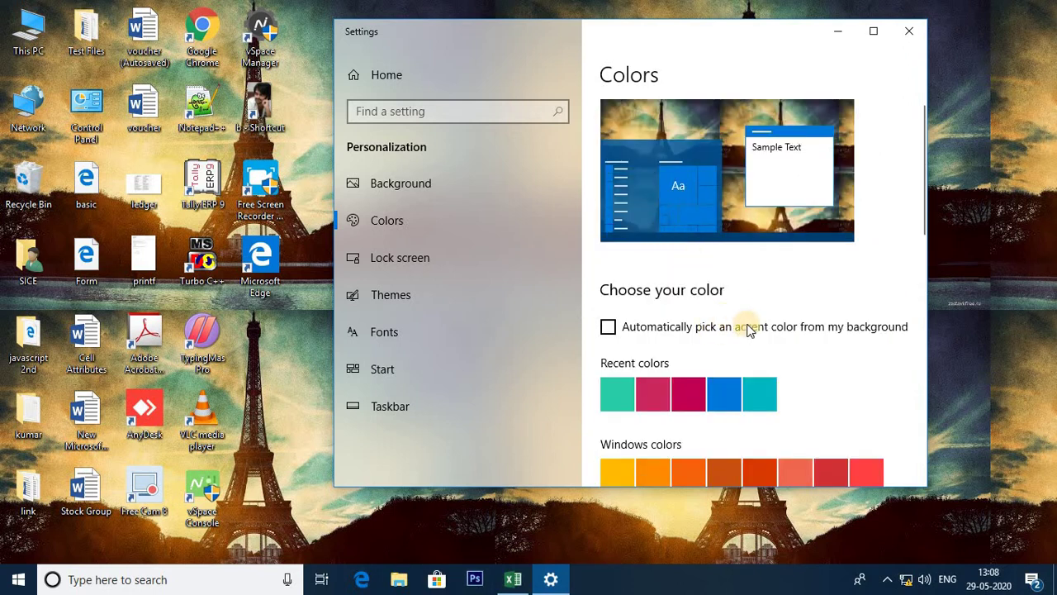
{"action": "scroll", "coordinate": [669, 351], "scroll_direction": "down", "scroll_amount": 3}
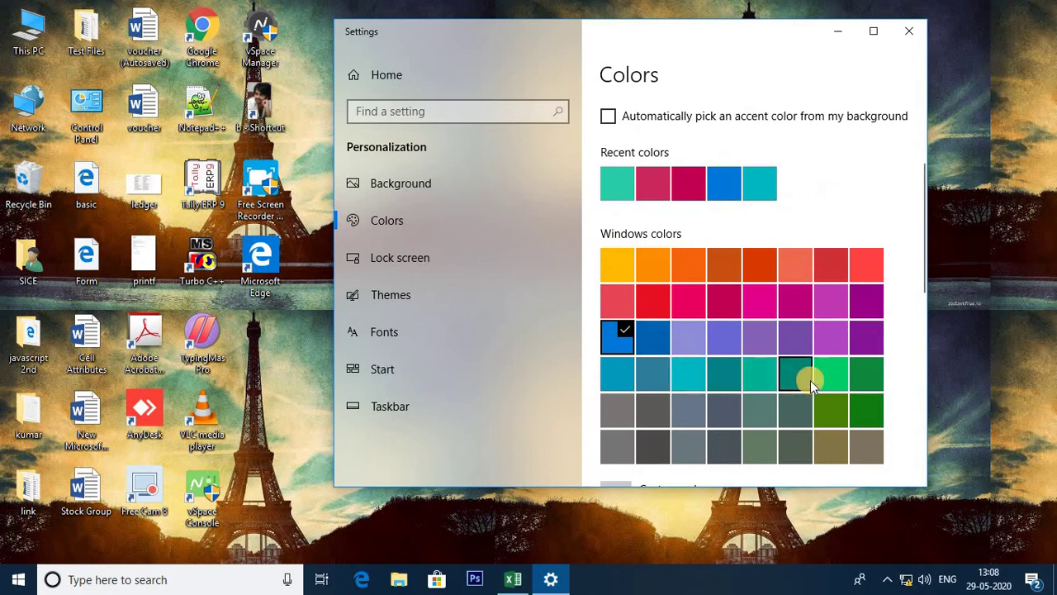
{"action": "left_click", "coordinate": [829, 417]}
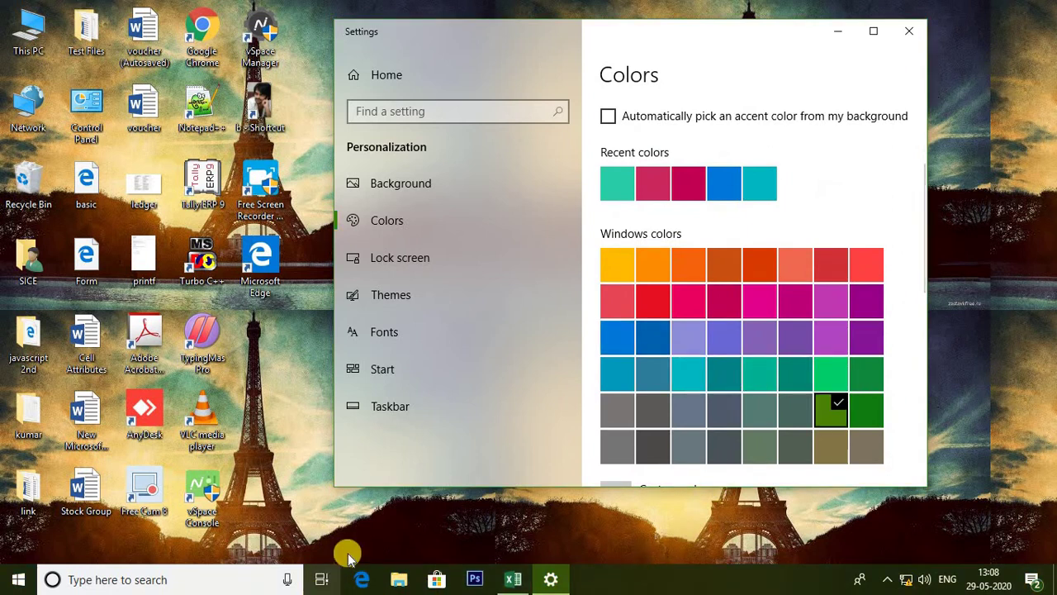
Close Settings, open the This PC window to inspect the accent color on its title bar, and close it again
{"action": "left_click", "coordinate": [911, 29]}
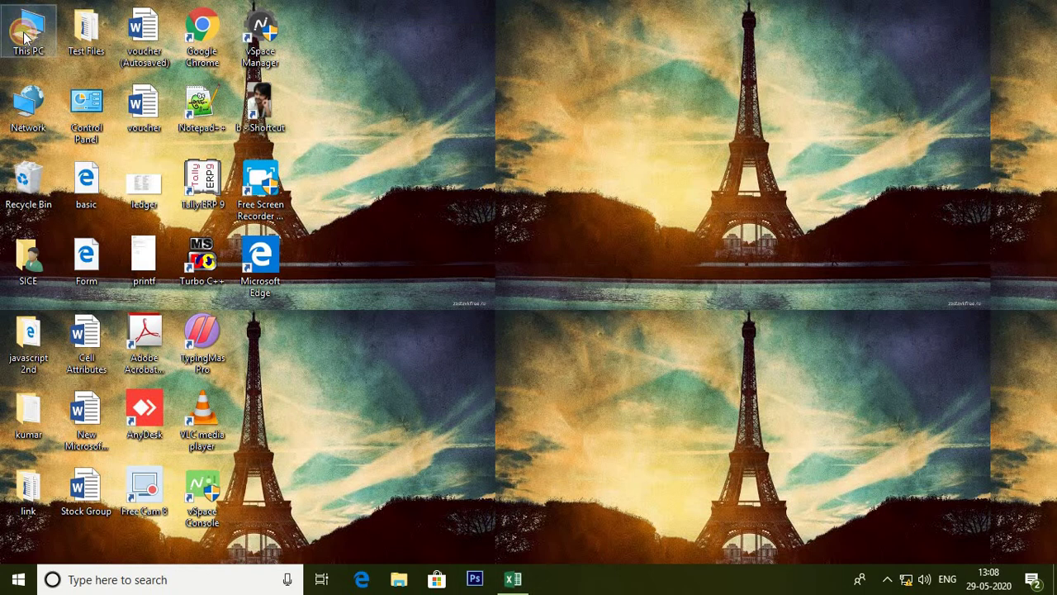
{"action": "double_click", "coordinate": [25, 35]}
{"action": "left_click_drag", "start_coordinate": [611, 181], "coordinate": [687, 141]}
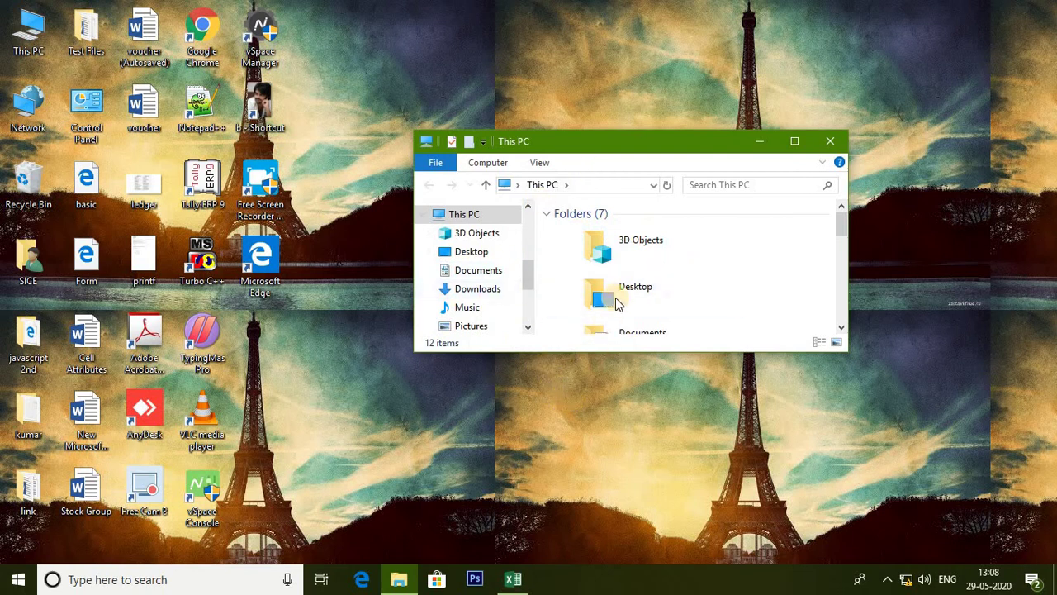
{"action": "left_click", "coordinate": [829, 140]}
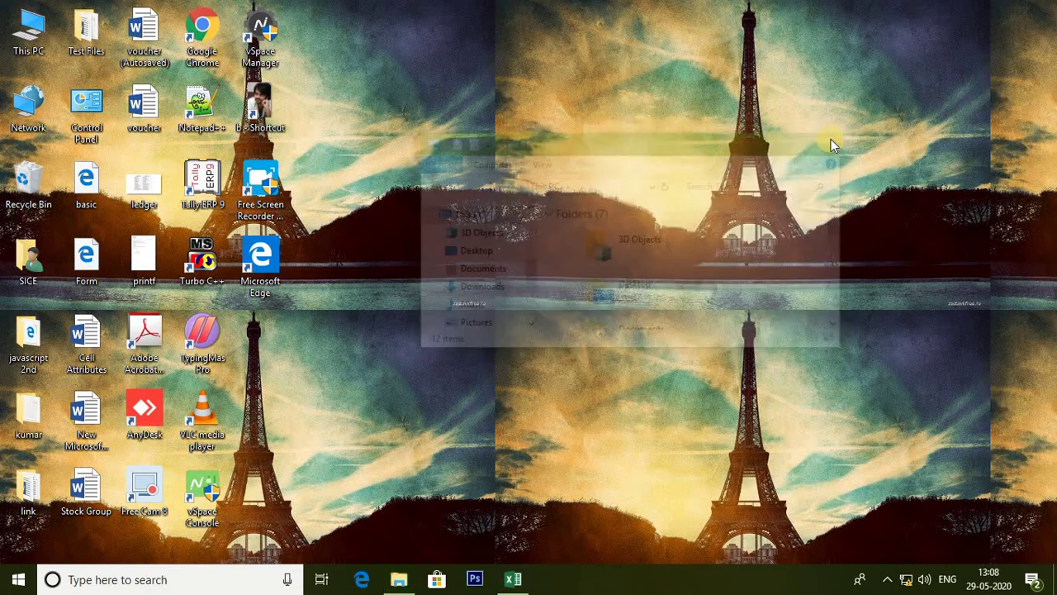
{"action": "double_click", "coordinate": [33, 29]}
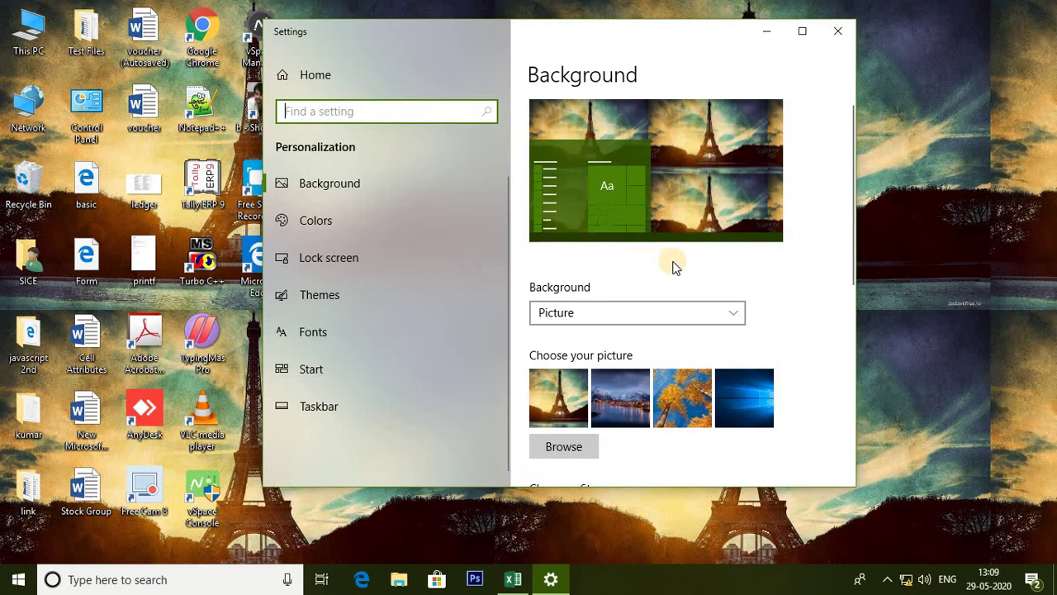
In the Colors settings, turn off the accent color for Start, taskbar, and action center
{"action": "scroll", "coordinate": [843, 220], "scroll_direction": "down", "scroll_amount": 3}
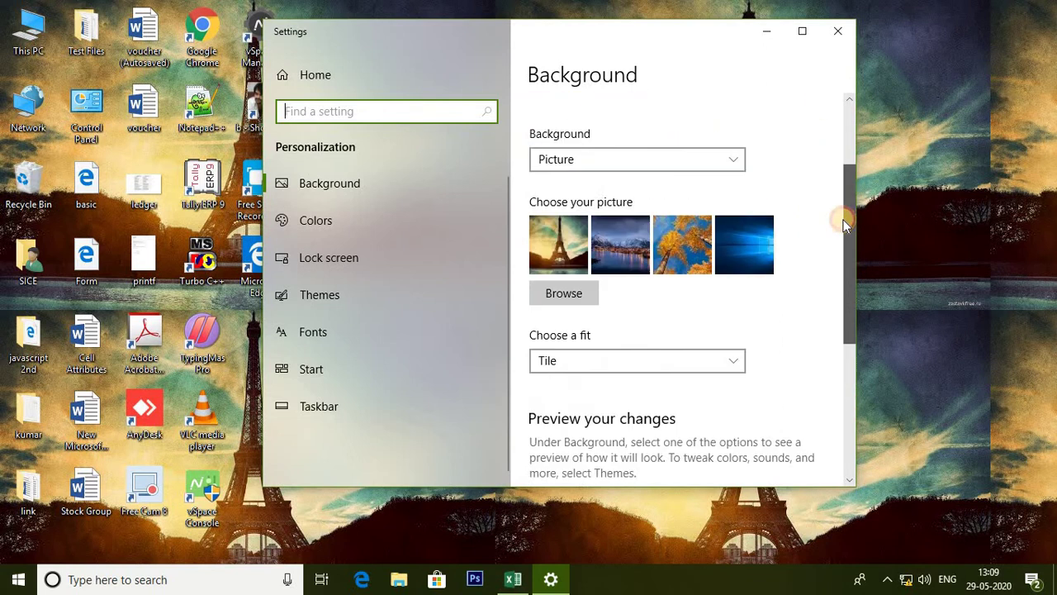
{"action": "scroll", "coordinate": [844, 219], "scroll_direction": "up", "scroll_amount": 1}
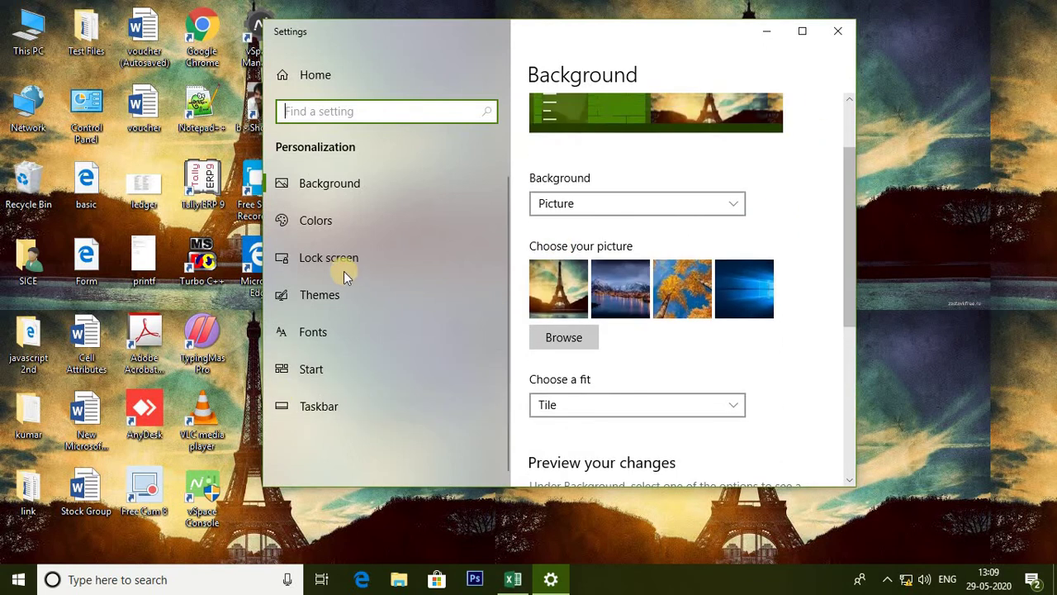
{"action": "left_click", "coordinate": [318, 220]}
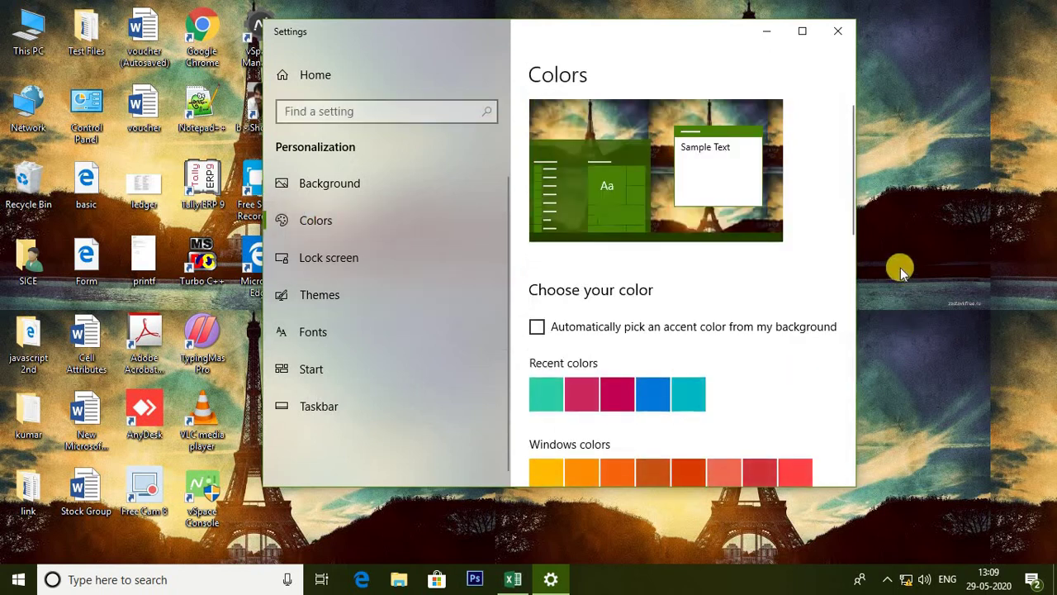
{"action": "left_click_drag", "start_coordinate": [846, 195], "coordinate": [844, 329]}
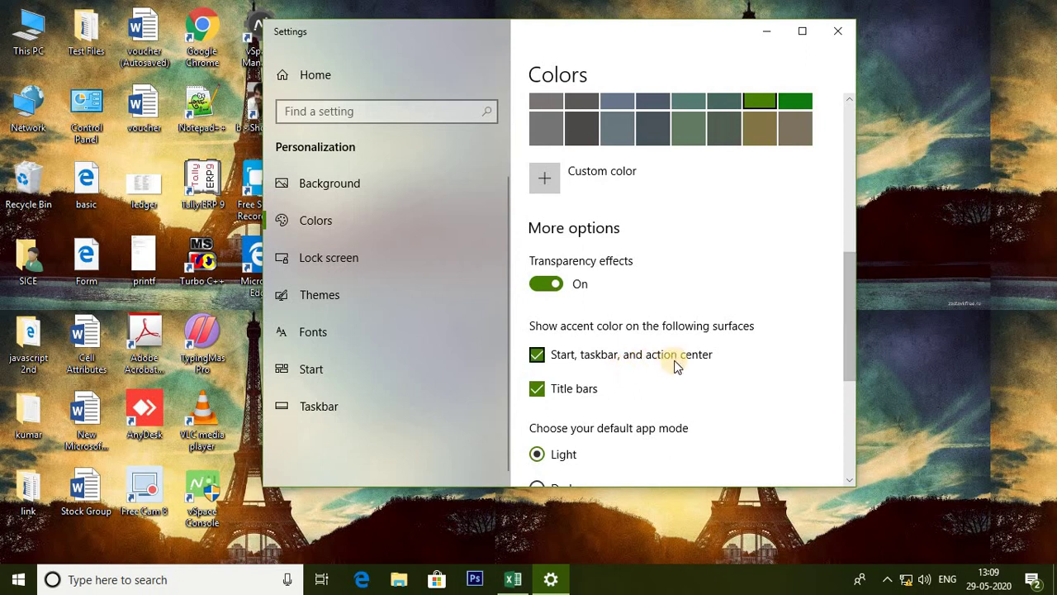
{"action": "left_click", "coordinate": [537, 355]}
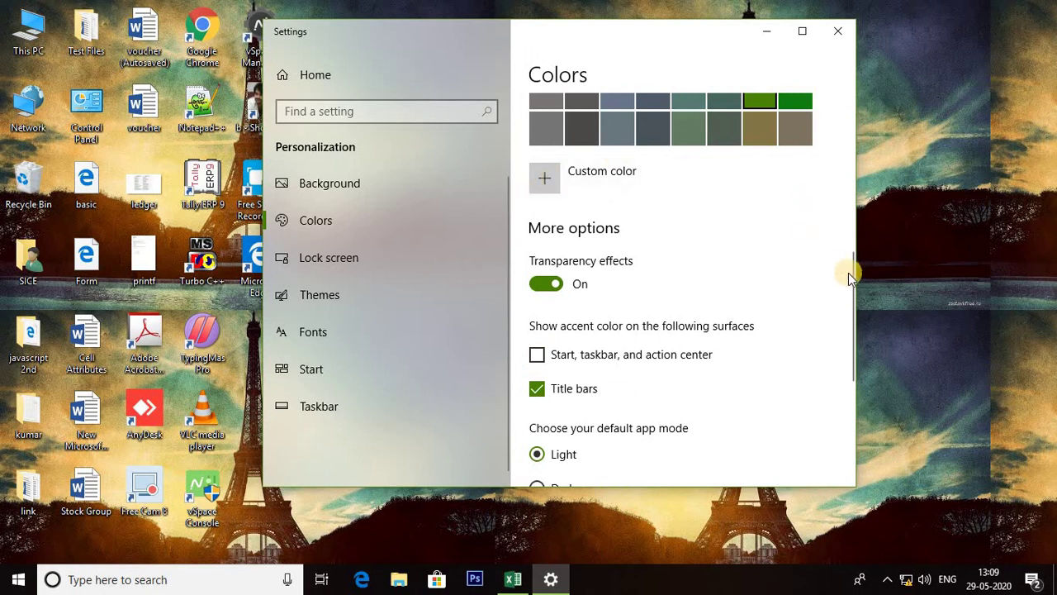
Set the accent color to Default blue from the recent colors
{"action": "left_click", "coordinate": [853, 158]}
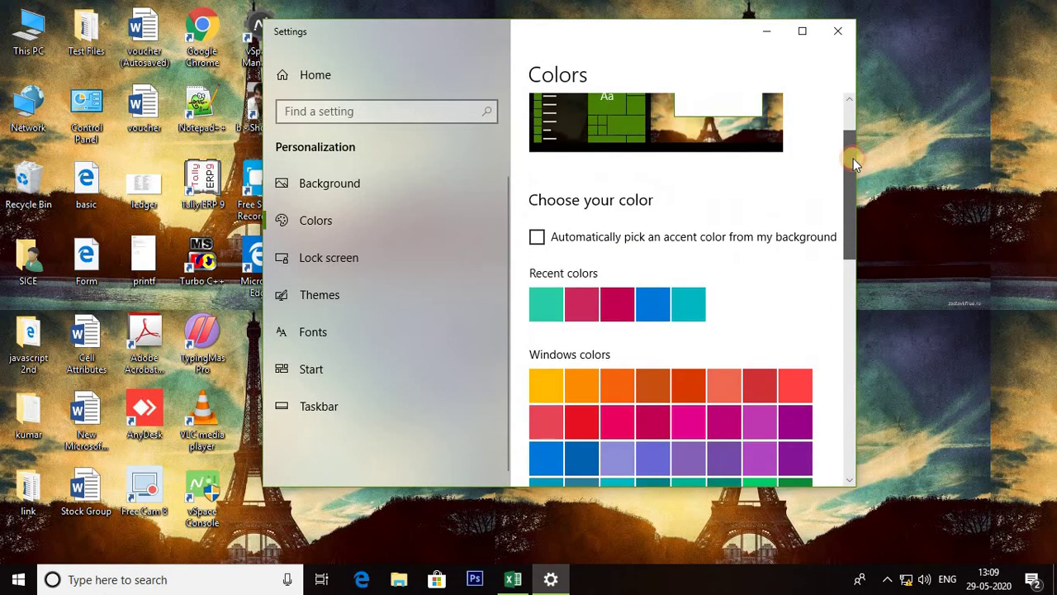
{"action": "left_click_drag", "start_coordinate": [853, 158], "coordinate": [848, 130]}
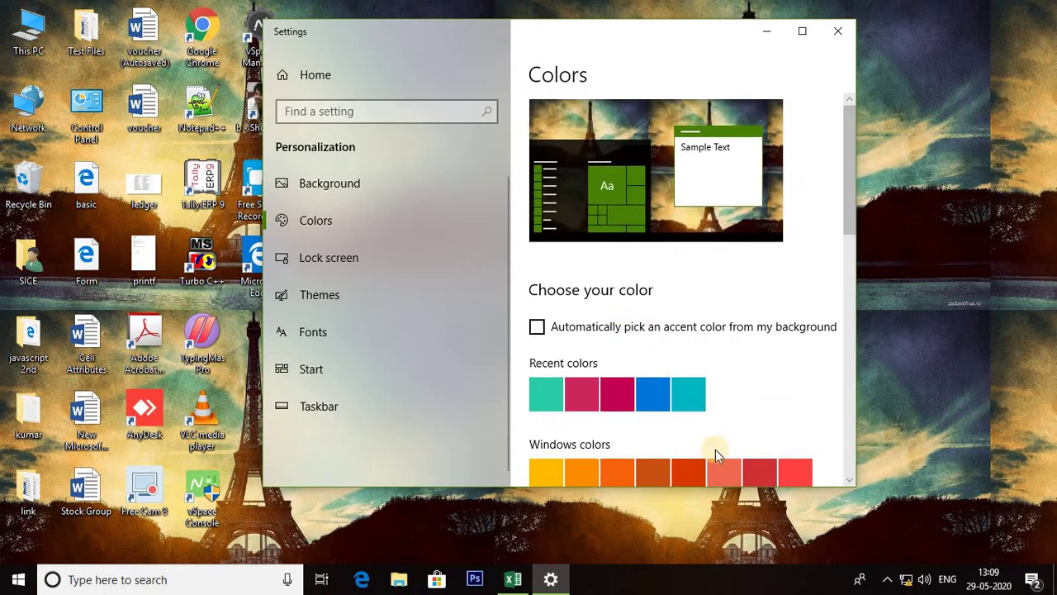
{"action": "left_click", "coordinate": [652, 398]}
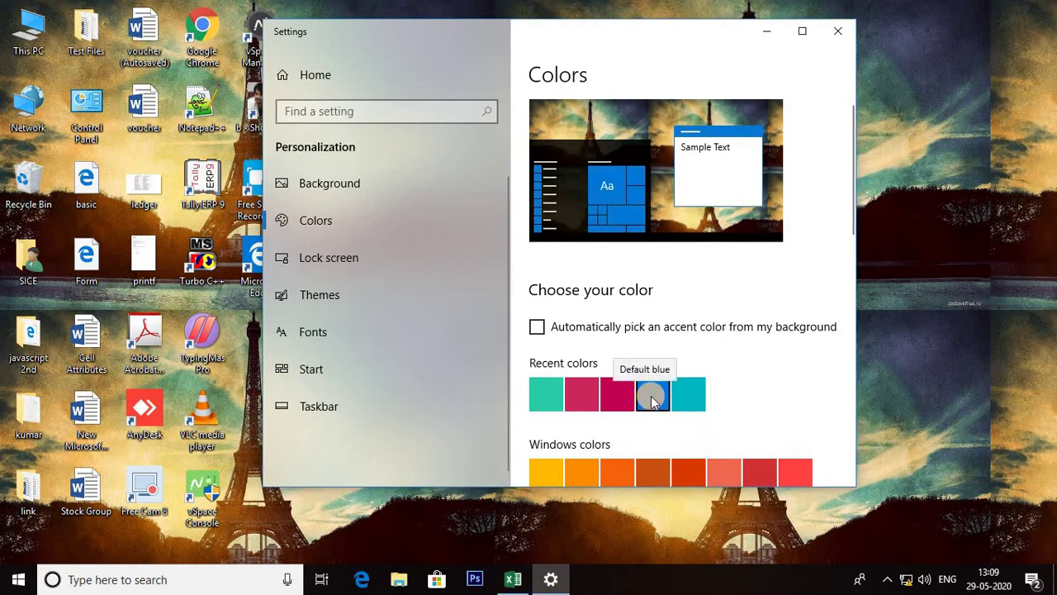
Turn on the accent color for Start, taskbar, and action center
{"action": "left_click", "coordinate": [848, 199]}
{"action": "left_click_drag", "start_coordinate": [848, 199], "coordinate": [838, 275]}
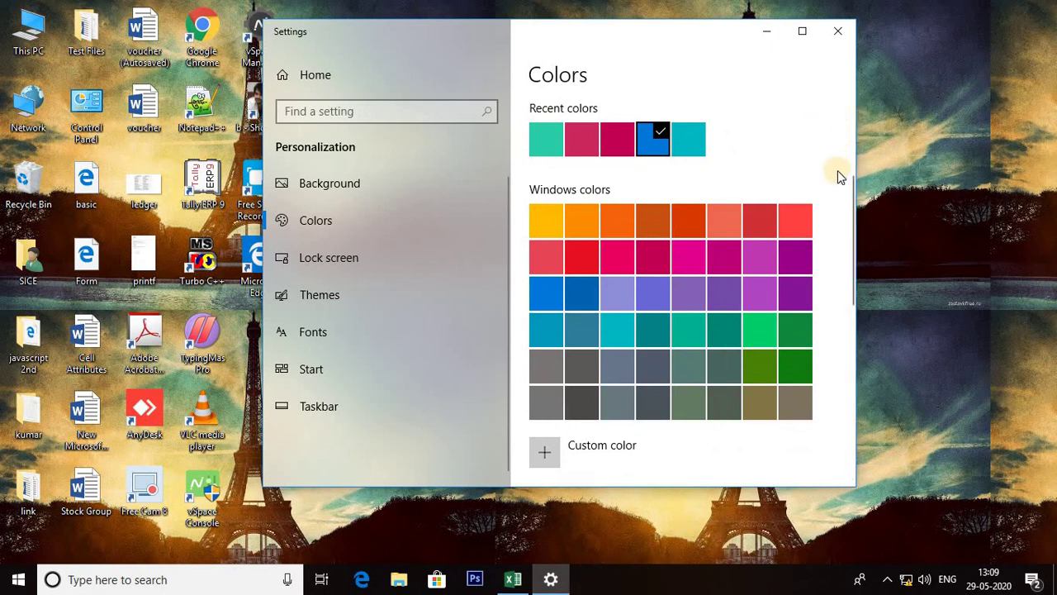
{"action": "left_click_drag", "start_coordinate": [846, 212], "coordinate": [835, 333]}
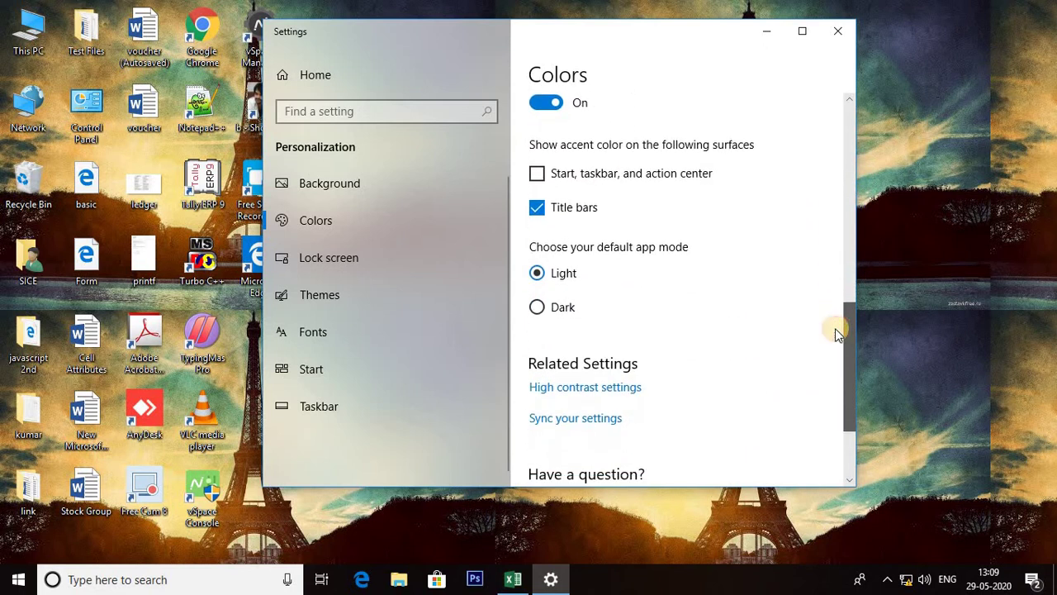
{"action": "left_click", "coordinate": [537, 174]}
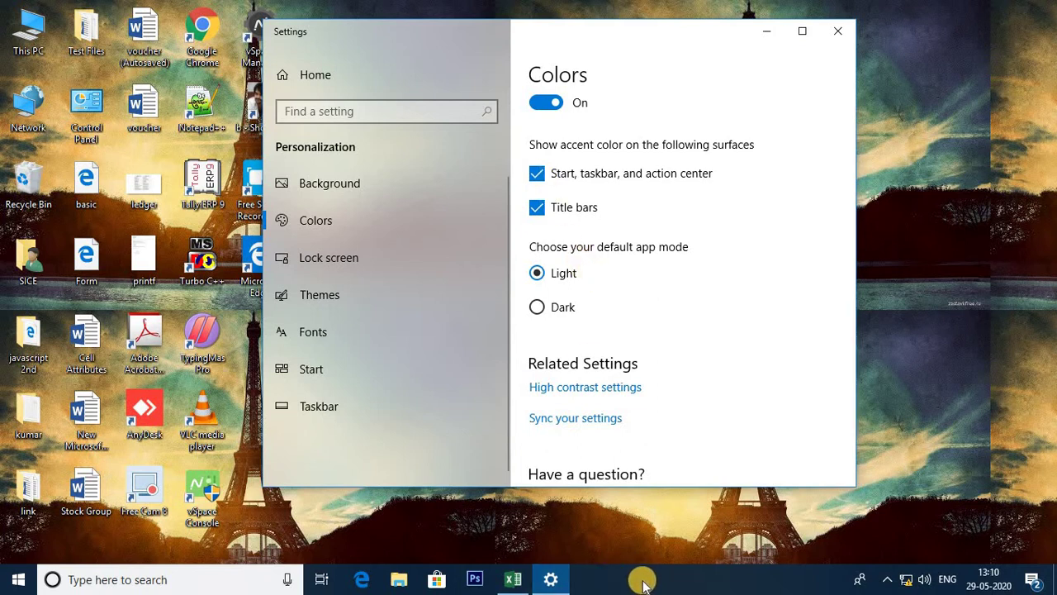
Switch the default app mode to Dark to see its effect and return it to Light
{"action": "mouse_move", "coordinate": [846, 310]}
{"action": "left_mouse_down"}
{"action": "mouse_move", "coordinate": [844, 281]}
{"action": "mouse_move", "coordinate": [839, 321]}
{"action": "left_mouse_up"}
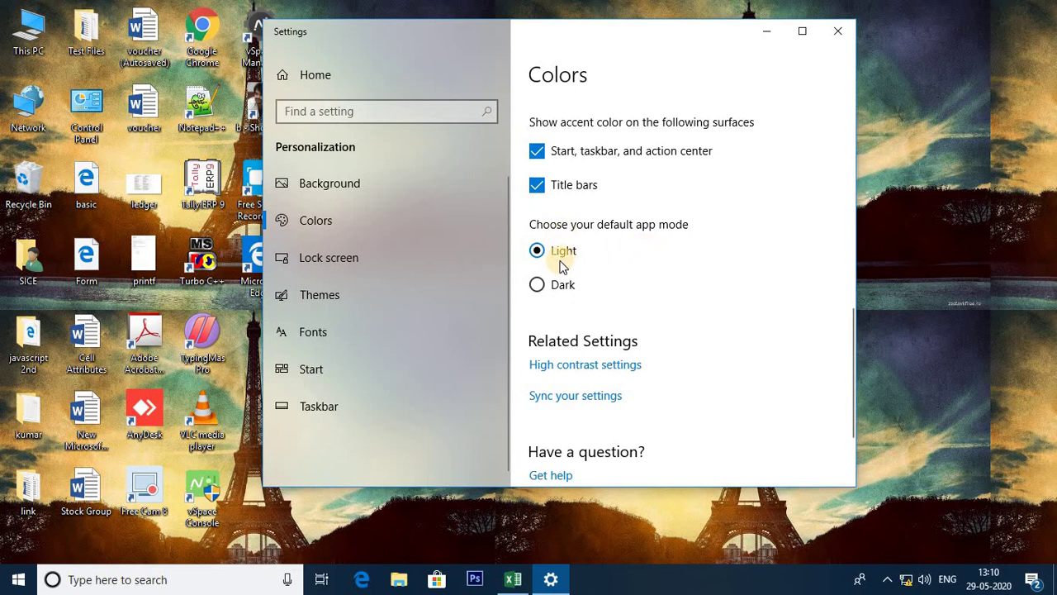
{"action": "left_click", "coordinate": [538, 285]}
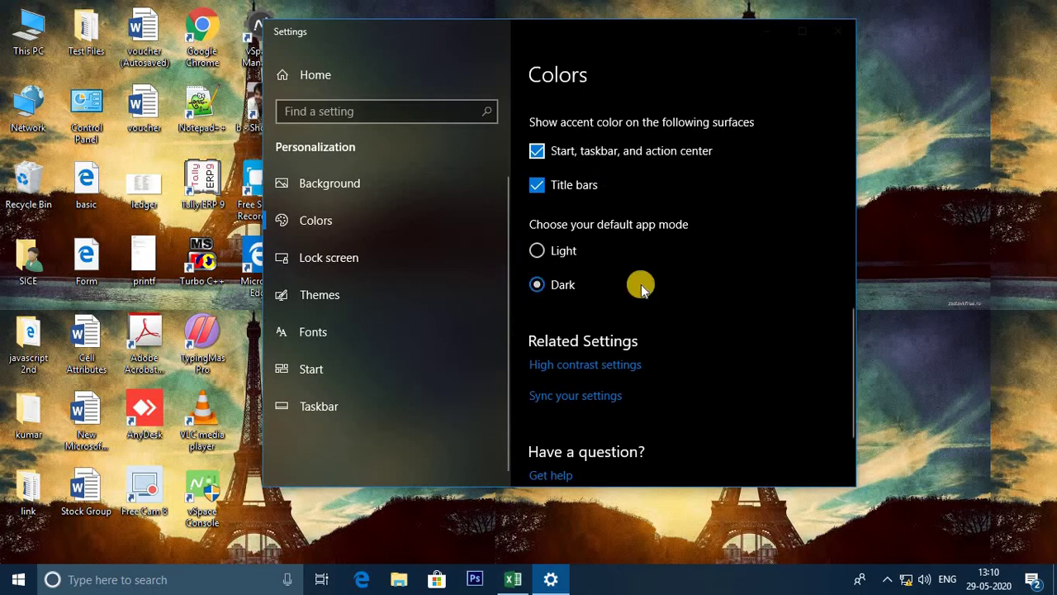
{"action": "left_click", "coordinate": [537, 250]}
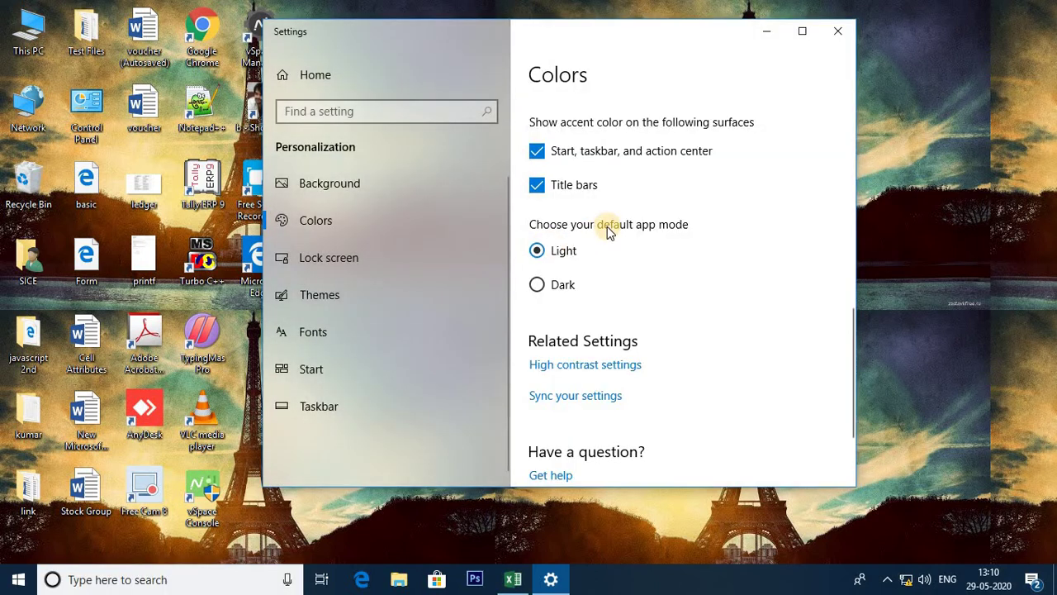
Toggle the accent color options for title bars and for Start, taskbar, and action center to compare their effects
{"action": "left_click", "coordinate": [535, 188]}
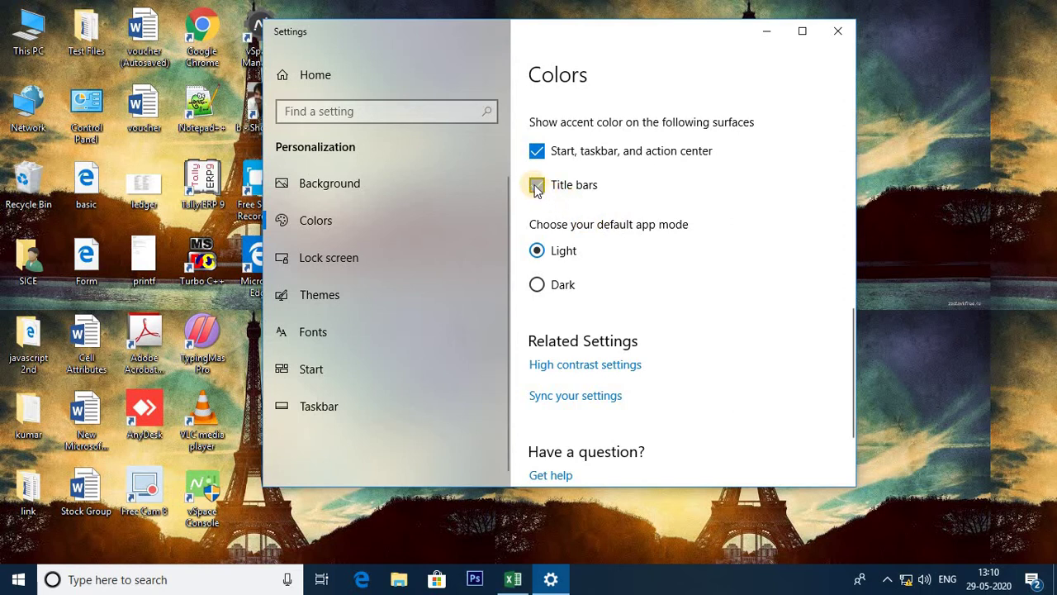
{"action": "left_click", "coordinate": [537, 189]}
{"action": "left_click", "coordinate": [541, 155]}
{"action": "left_click", "coordinate": [538, 186]}
{"action": "left_click", "coordinate": [537, 187]}
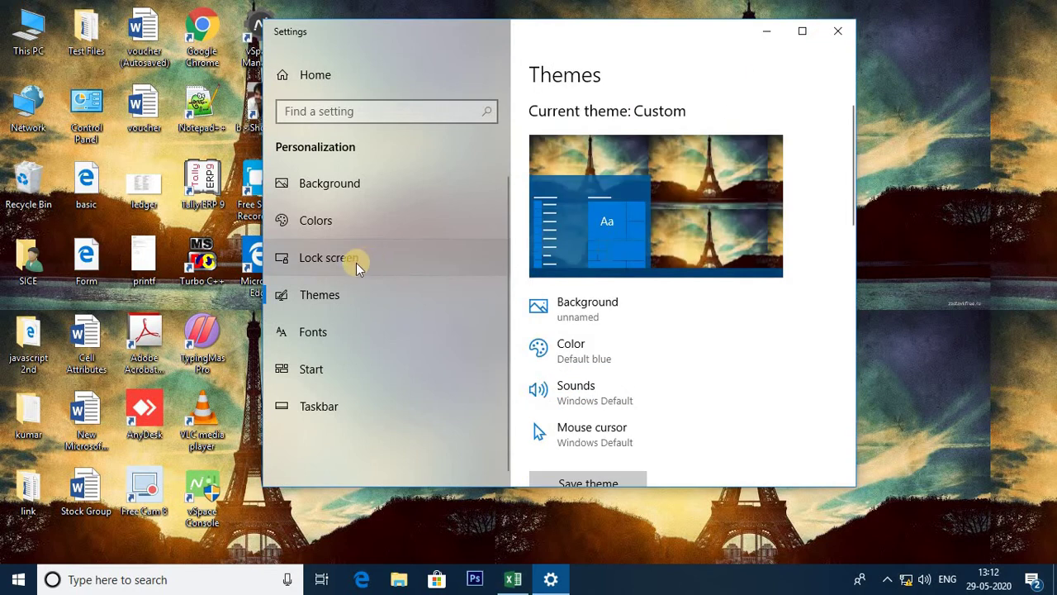
Open the screen saver settings from the lock screen settings and review the available screen savers
{"action": "left_click", "coordinate": [349, 259]}
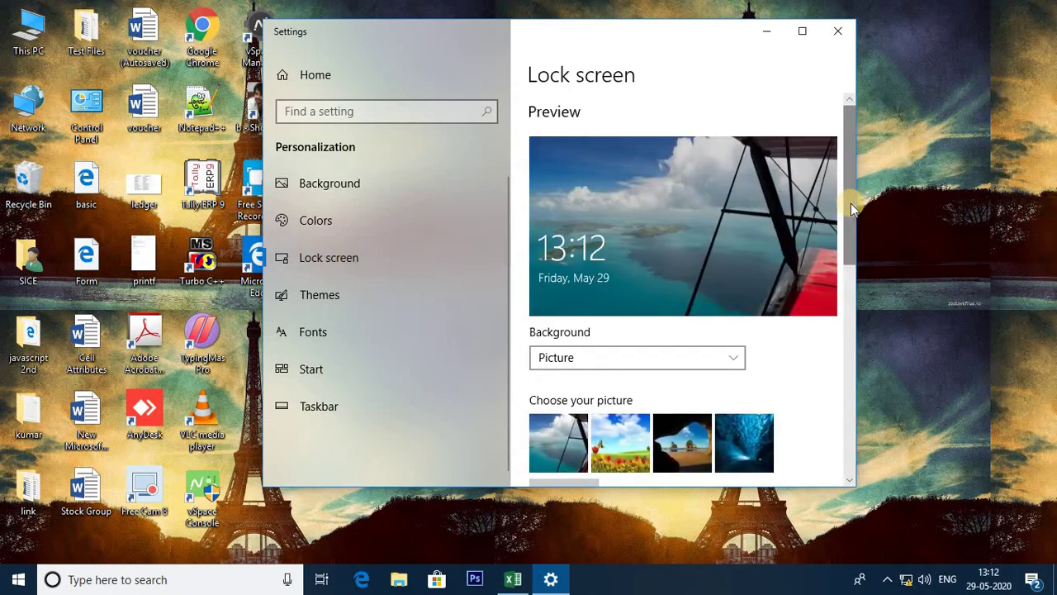
{"action": "left_click_drag", "start_coordinate": [851, 206], "coordinate": [846, 383]}
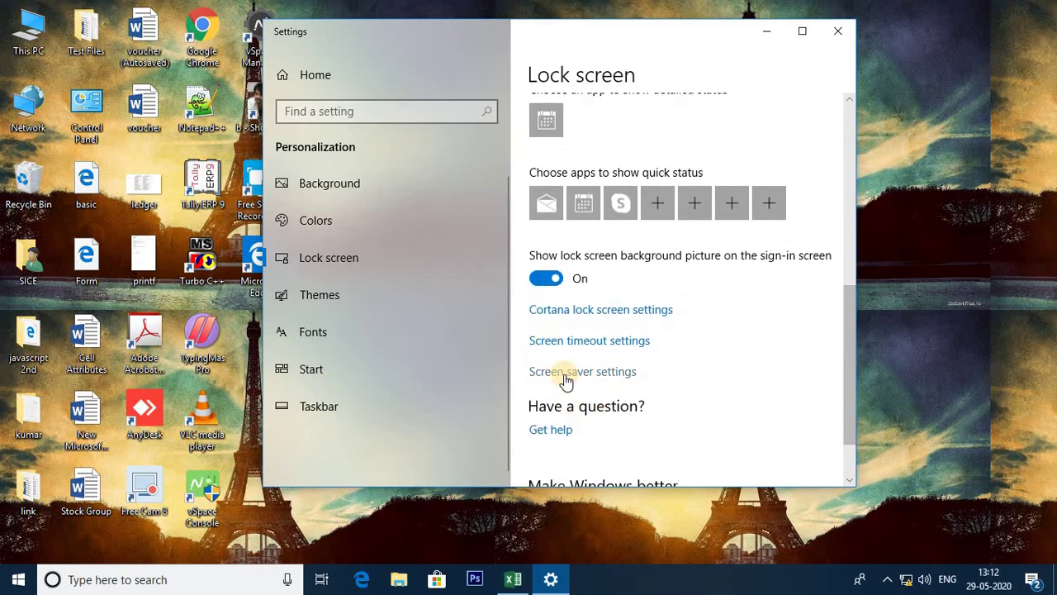
{"action": "left_click", "coordinate": [544, 377]}
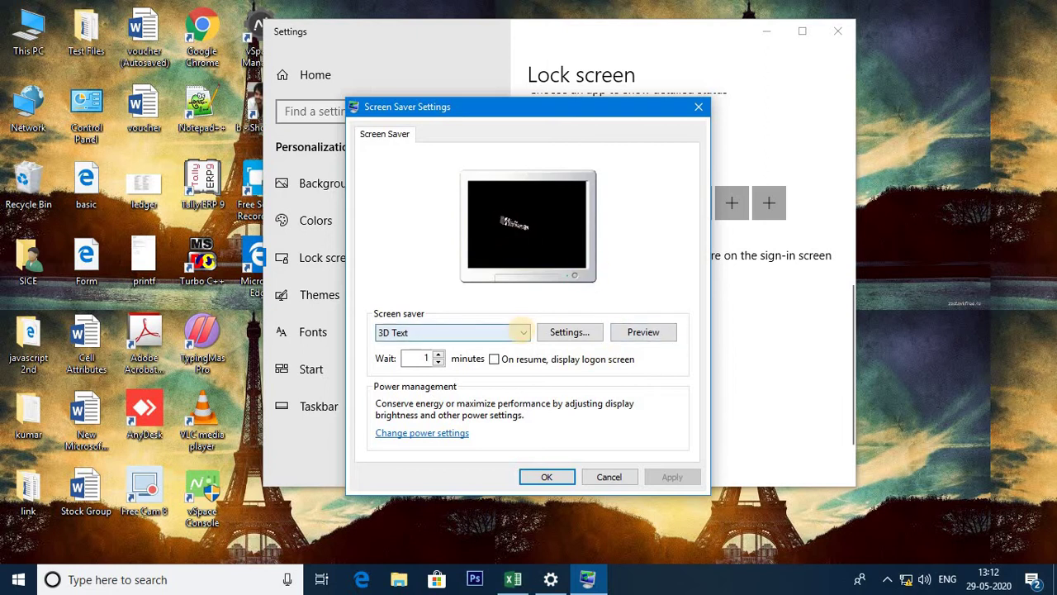
{"action": "left_click", "coordinate": [523, 333]}
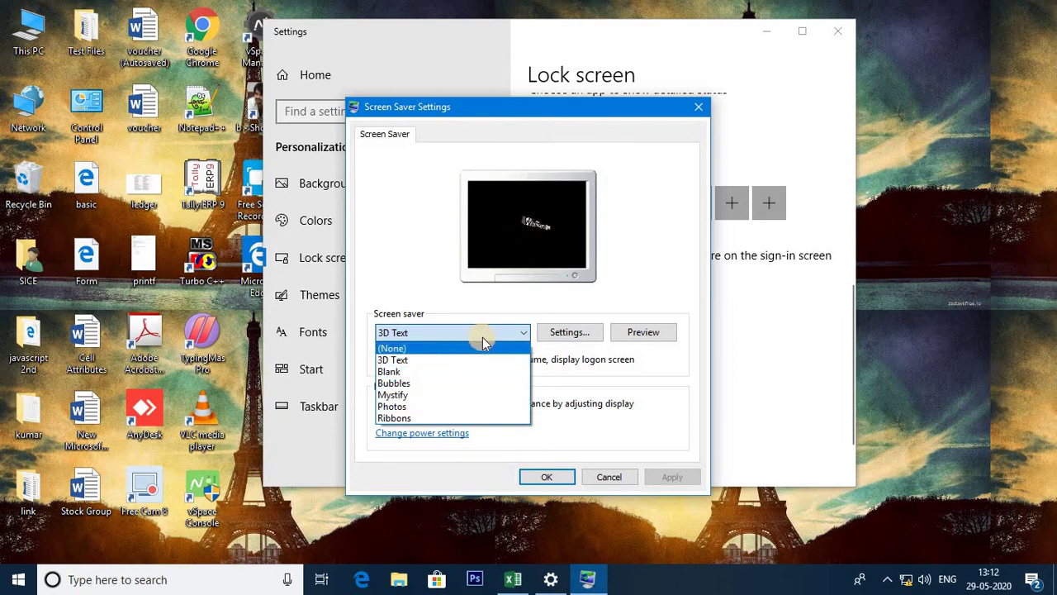
{"action": "left_click", "coordinate": [518, 334]}
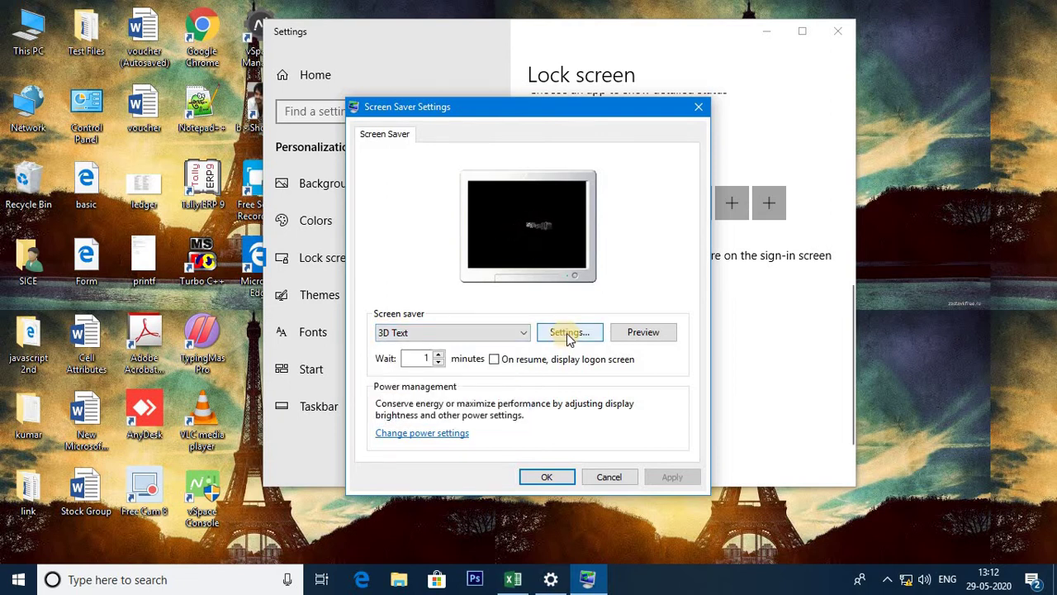
Set the 3D Text screen saver's custom text to "Sice Computer" and preview the screen saver
{"action": "left_click", "coordinate": [568, 334]}
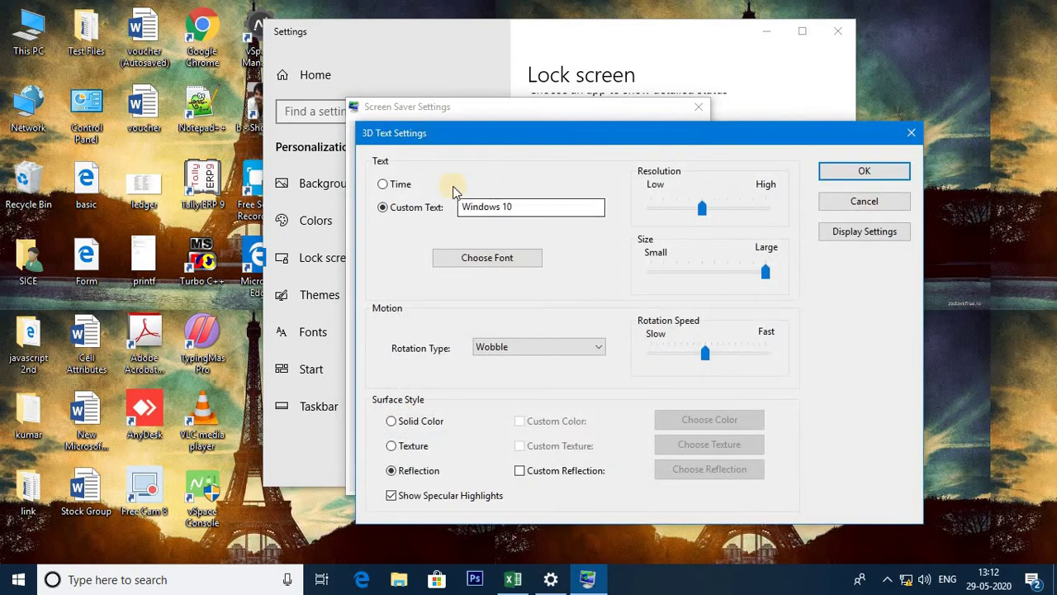
{"action": "left_click", "coordinate": [512, 208]}
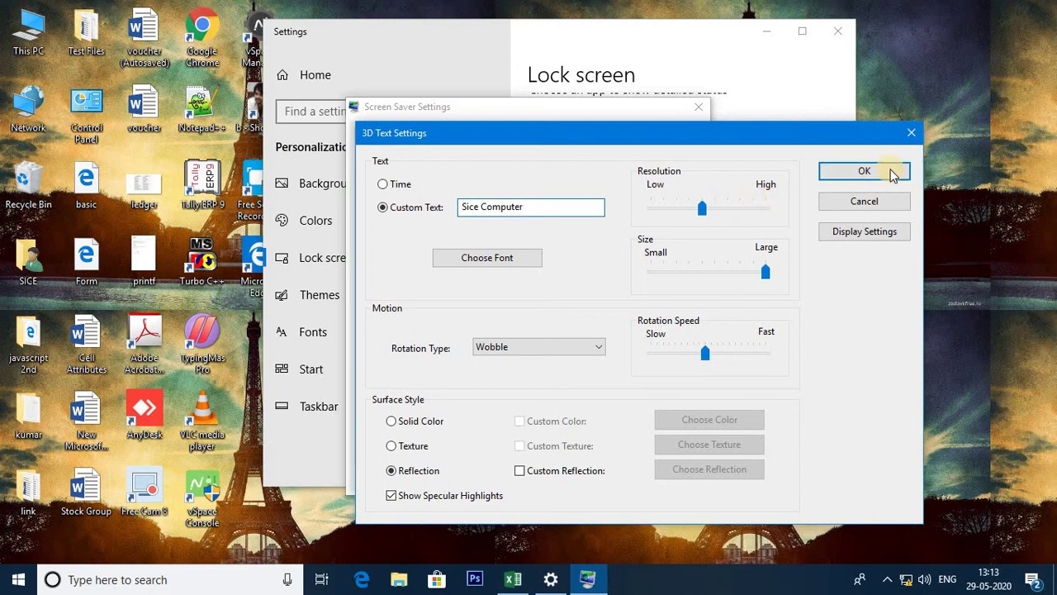
{"action": "left_click", "coordinate": [864, 171]}
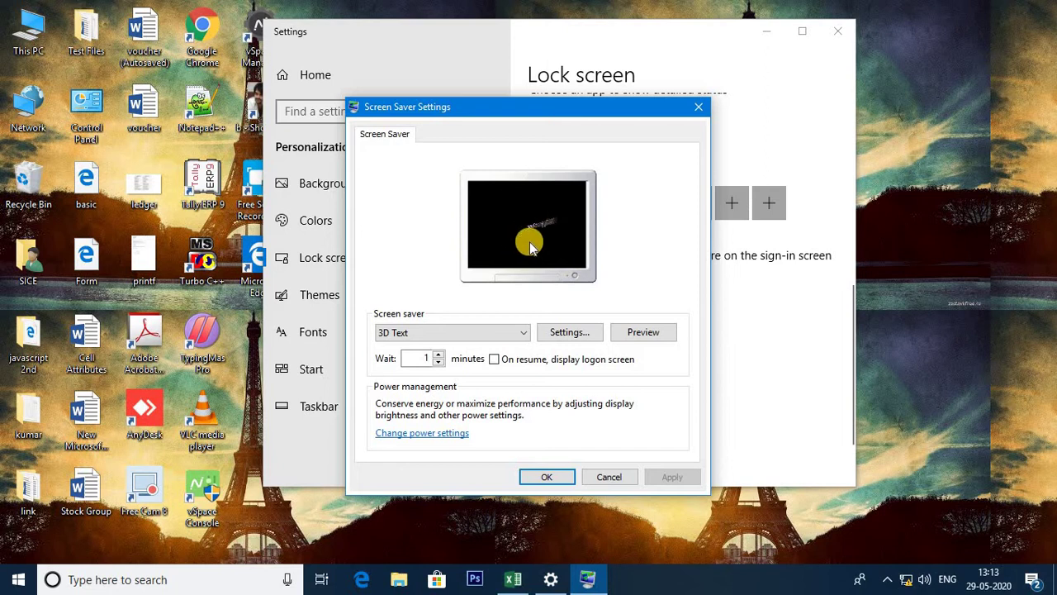
{"action": "left_click", "coordinate": [645, 334]}
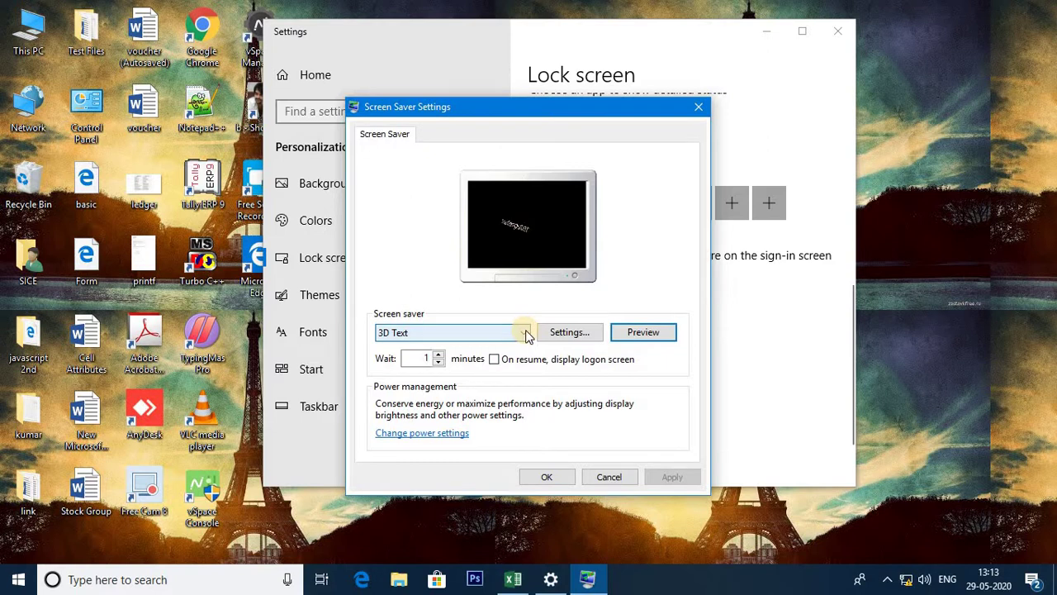
Select the Bubbles screen saver and preview it full screen, and switch the selection to Ribbons
{"action": "left_click", "coordinate": [527, 333]}
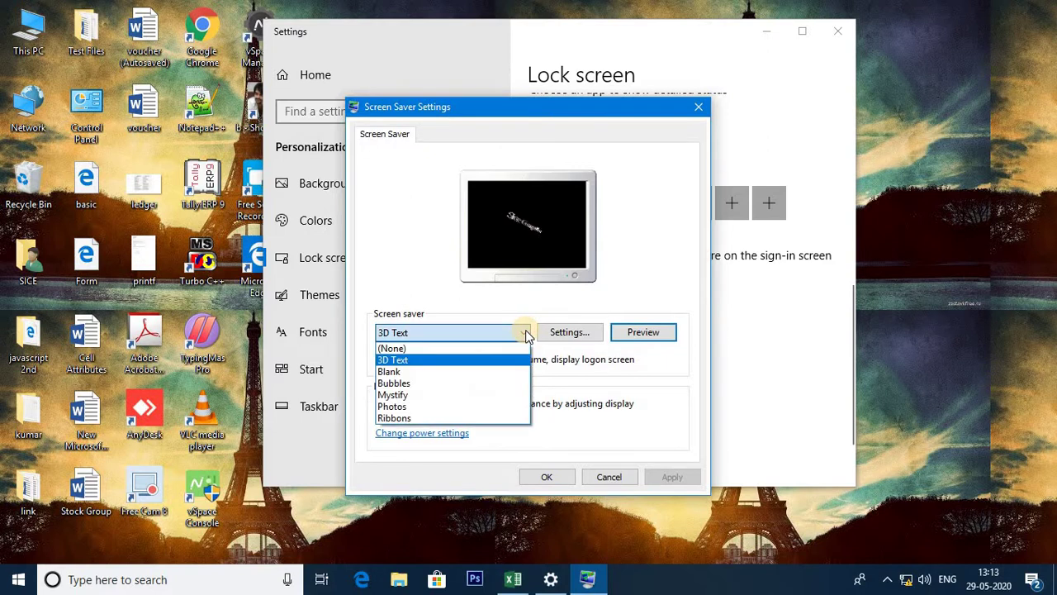
{"action": "left_click", "coordinate": [421, 382]}
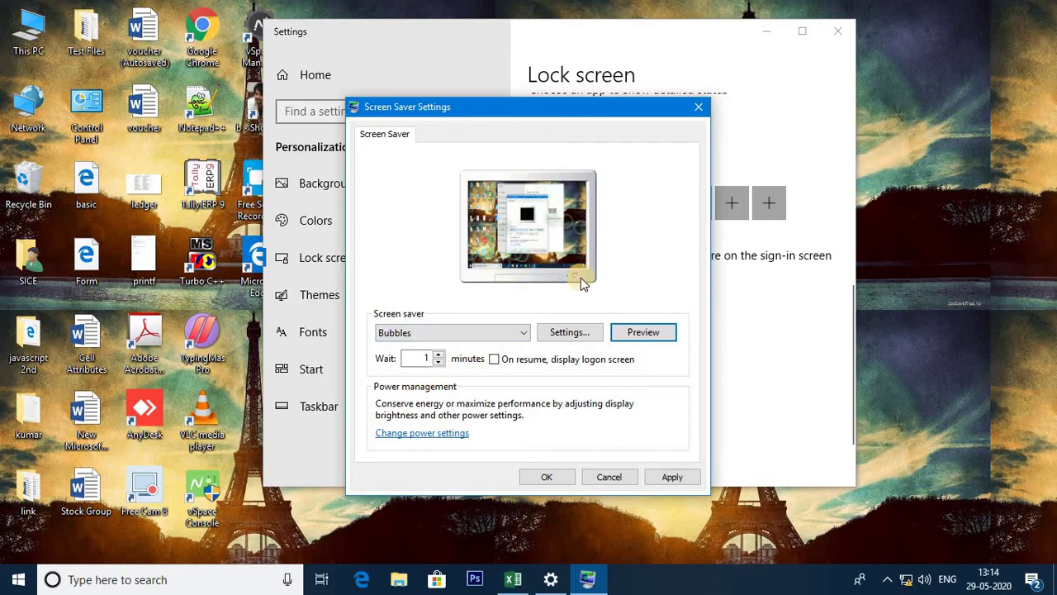
{"action": "left_click", "coordinate": [641, 332]}
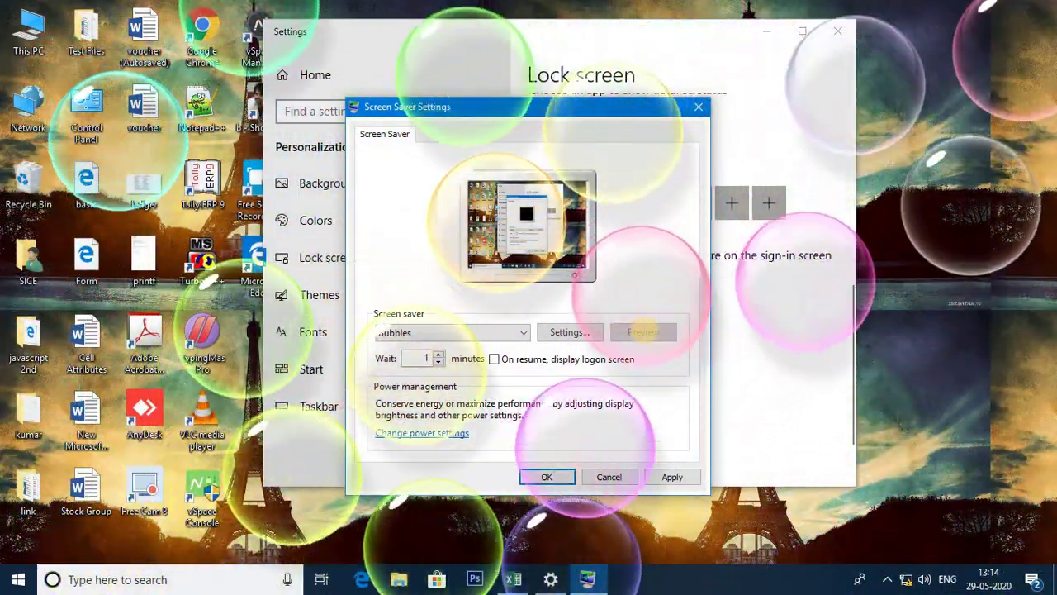
{"action": "mouse_move", "coordinate": [303, 424]}
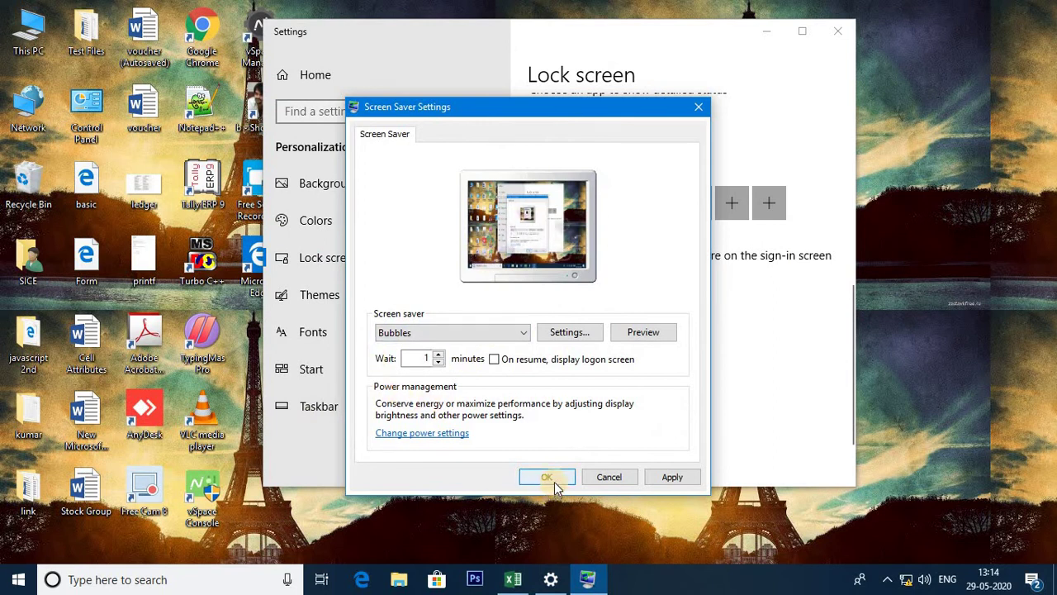
{"action": "left_click", "coordinate": [524, 333]}
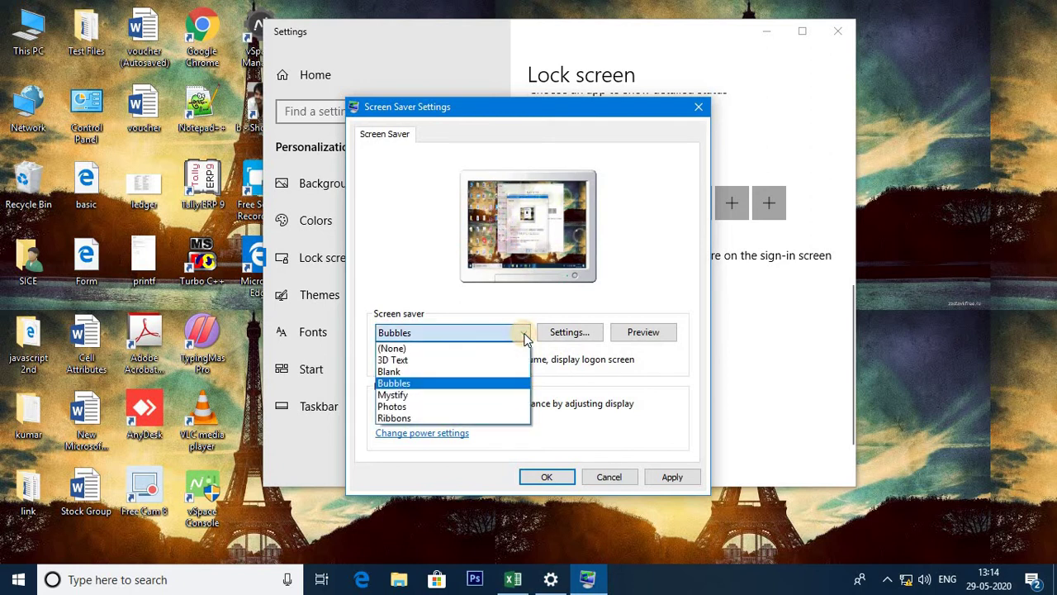
{"action": "left_click", "coordinate": [416, 417]}
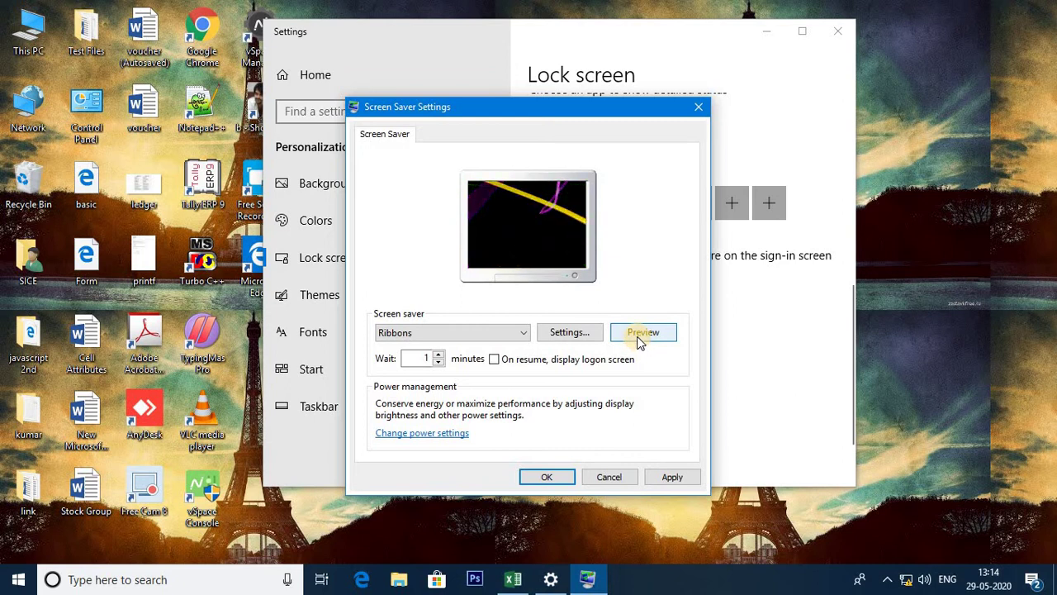
Select the 3D Text screen saver and set its text font to Latin in the Wide style
{"action": "left_click", "coordinate": [523, 333]}
{"action": "left_click", "coordinate": [413, 360]}
{"action": "left_click", "coordinate": [568, 332]}
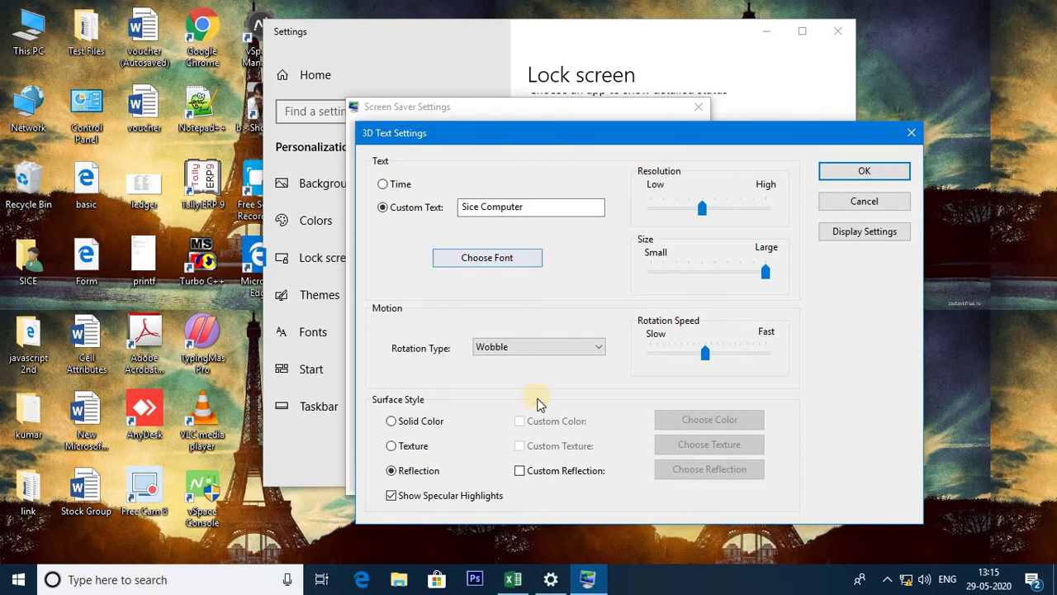
{"action": "left_click", "coordinate": [526, 259]}
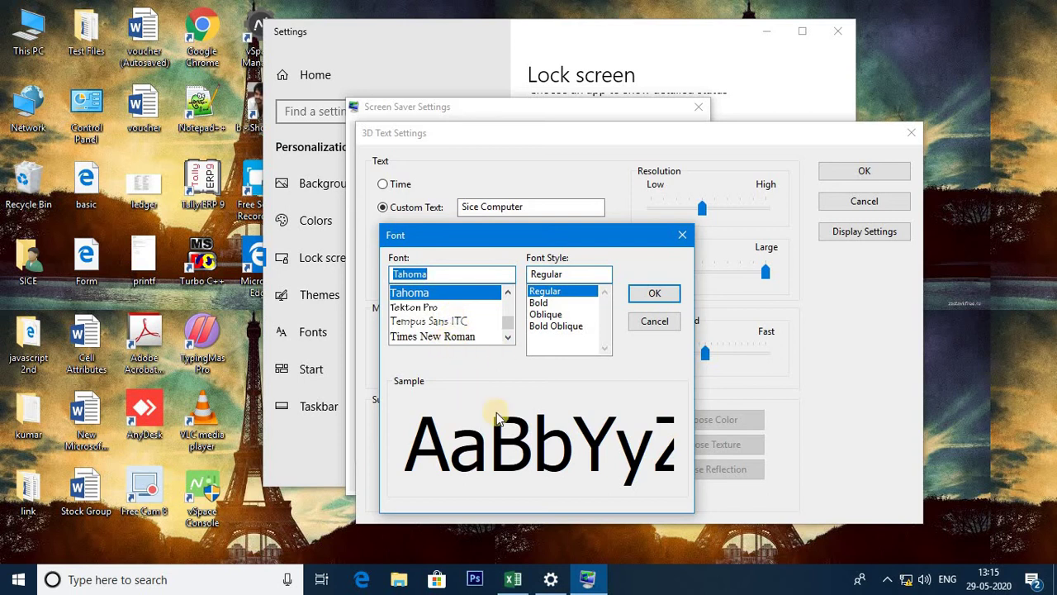
{"action": "scroll", "coordinate": [516, 331], "scroll_direction": "up", "scroll_amount": 15}
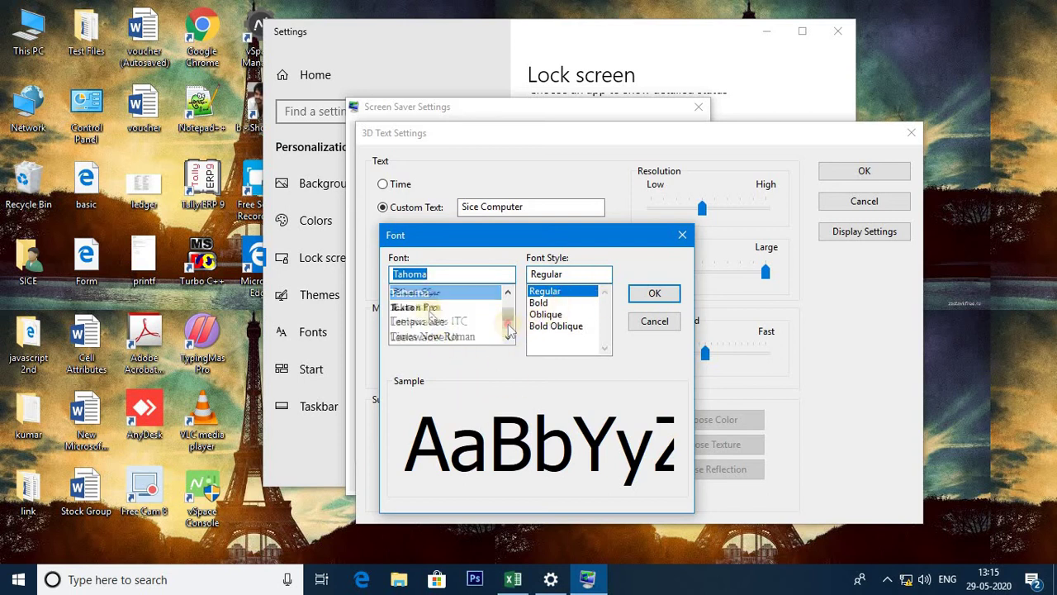
{"action": "left_click", "coordinate": [430, 307]}
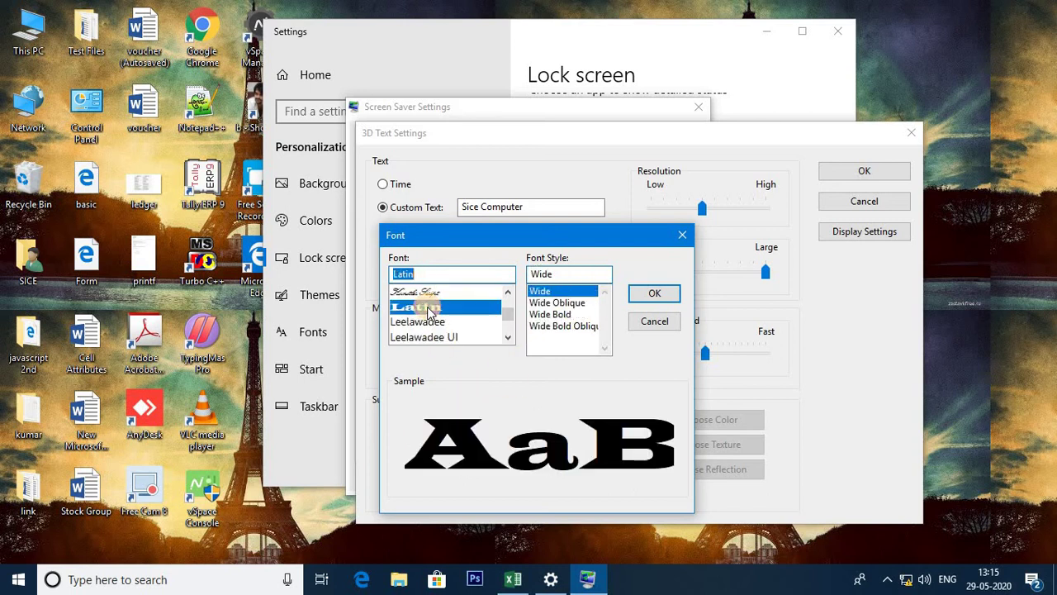
{"action": "left_click", "coordinate": [652, 295]}
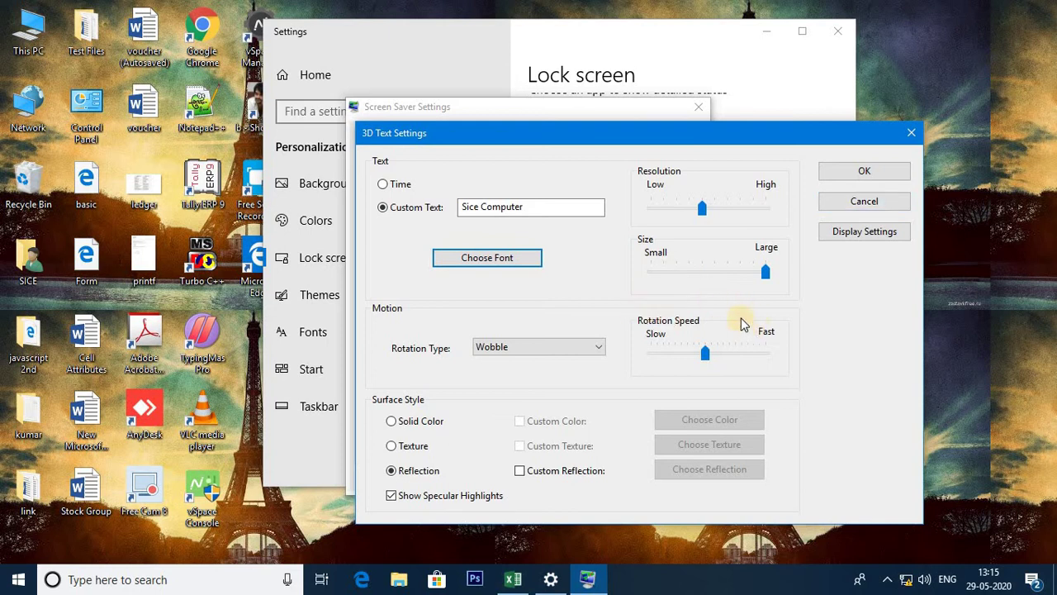
Set the 3D text's rotation type to See-saw and preview the screen saver full screen
{"action": "left_click", "coordinate": [599, 349]}
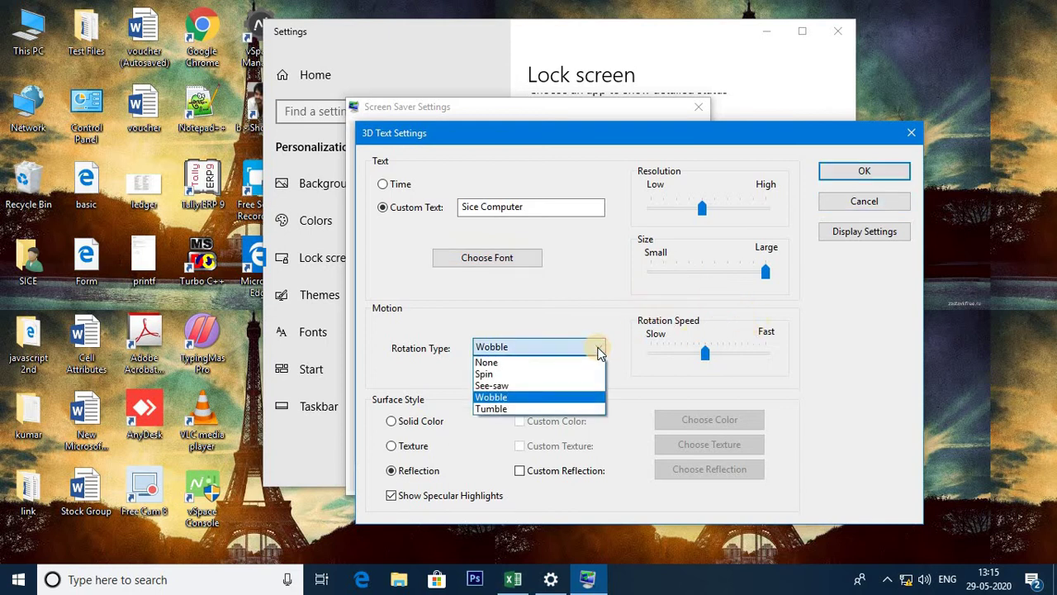
{"action": "left_click", "coordinate": [507, 386]}
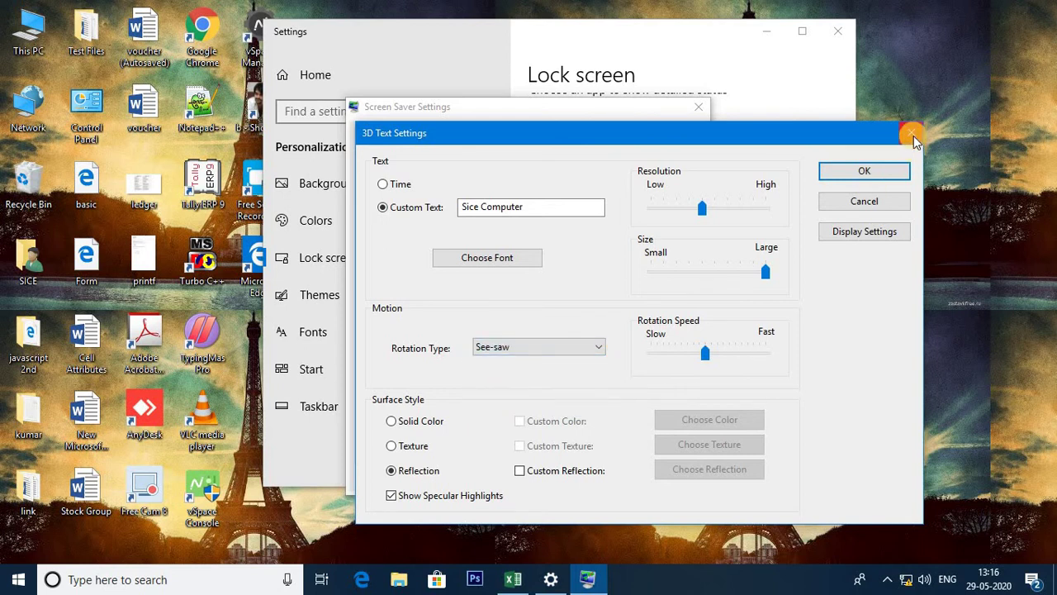
{"action": "left_click", "coordinate": [867, 171]}
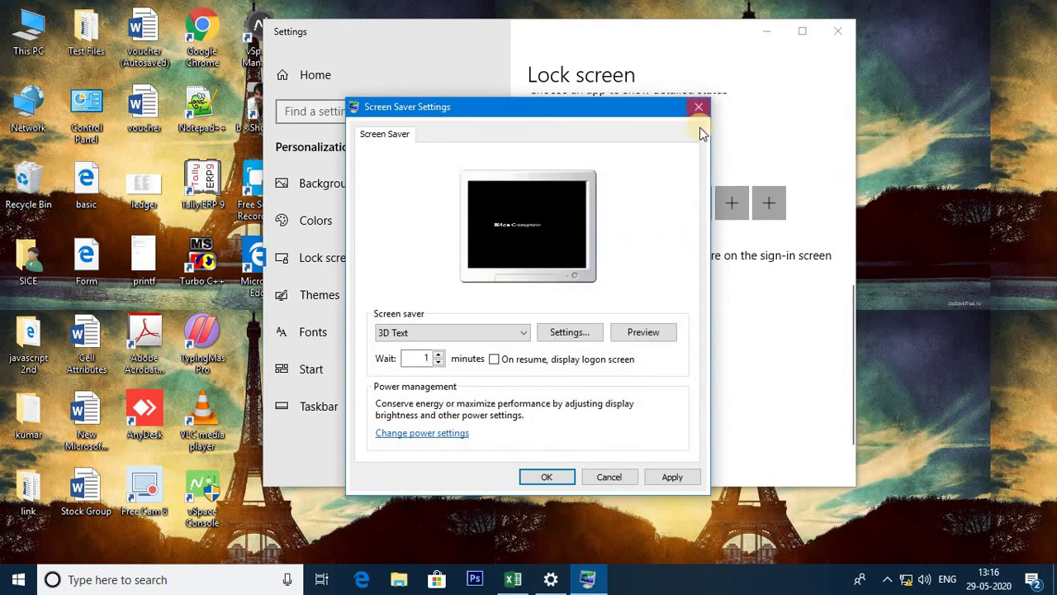
{"action": "left_click", "coordinate": [625, 334]}
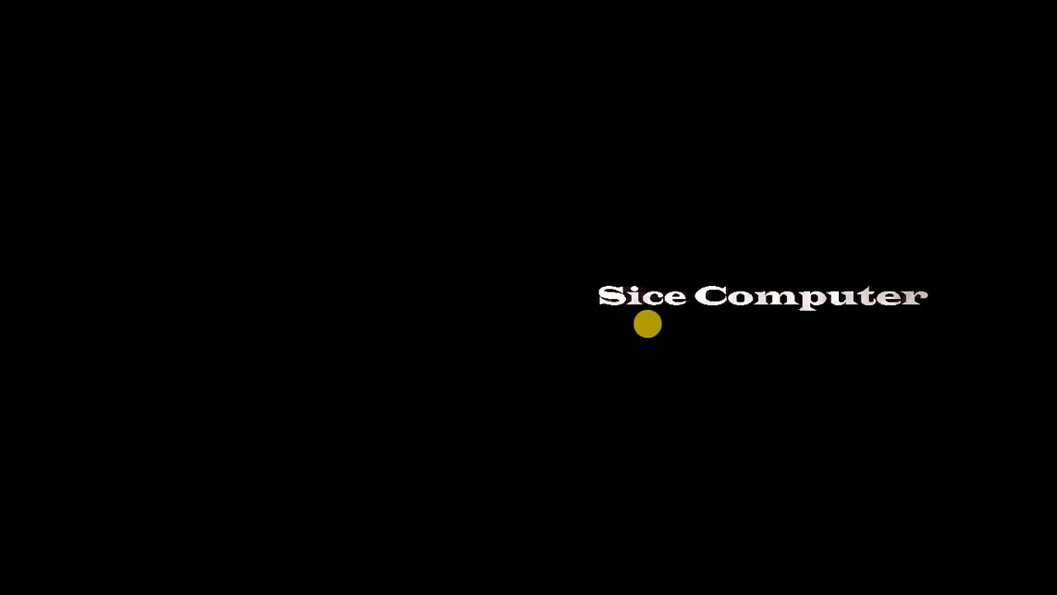
{"action": "mouse_move", "coordinate": [990, 86]}
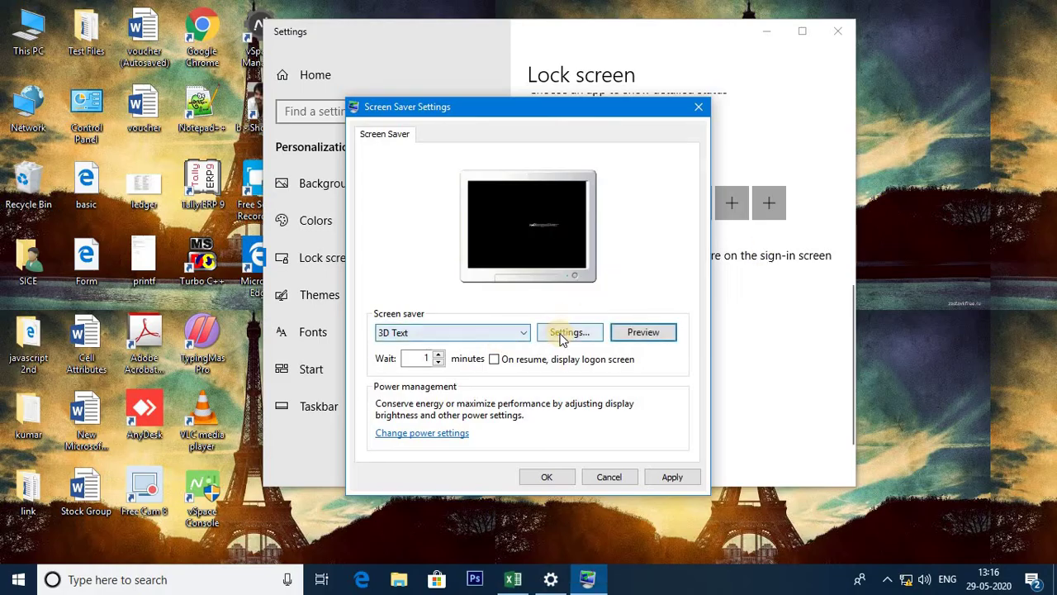
Change the 3D text's rotation type to Wobble and preview the motion full screen
{"action": "left_click", "coordinate": [570, 332]}
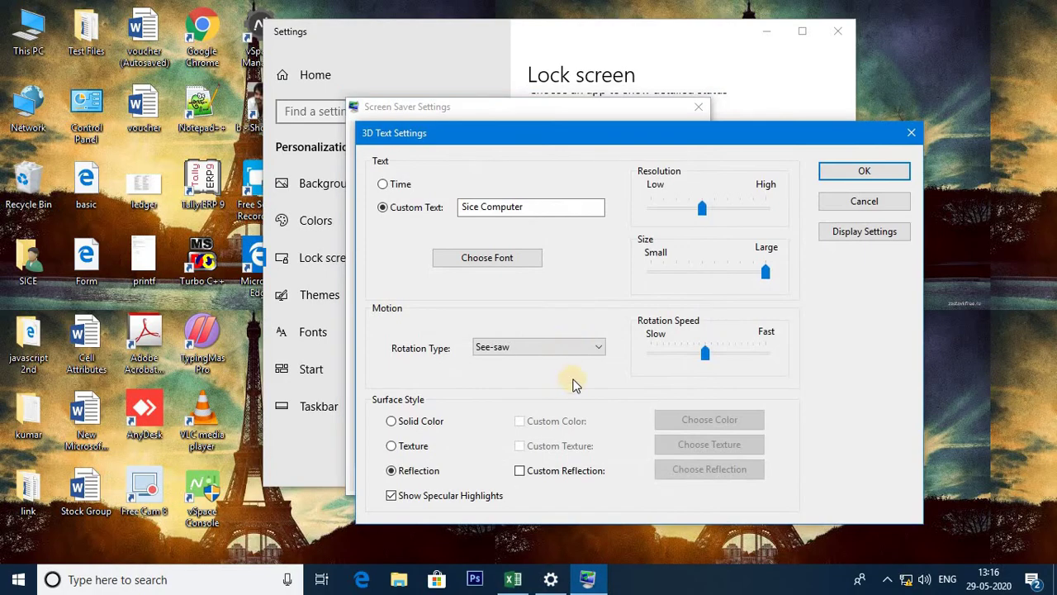
{"action": "left_click", "coordinate": [602, 350]}
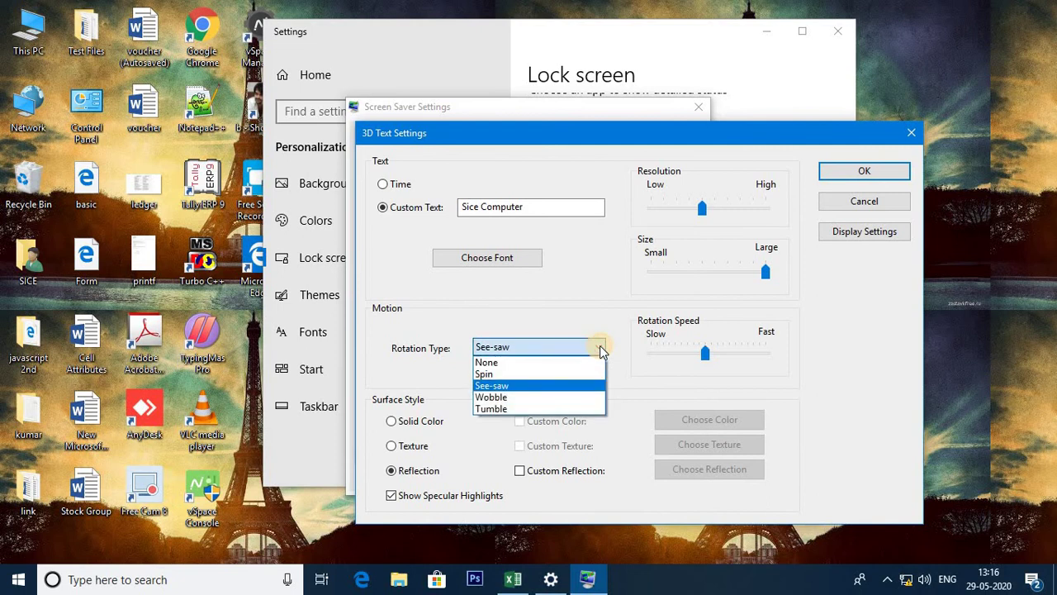
{"action": "left_click", "coordinate": [507, 400]}
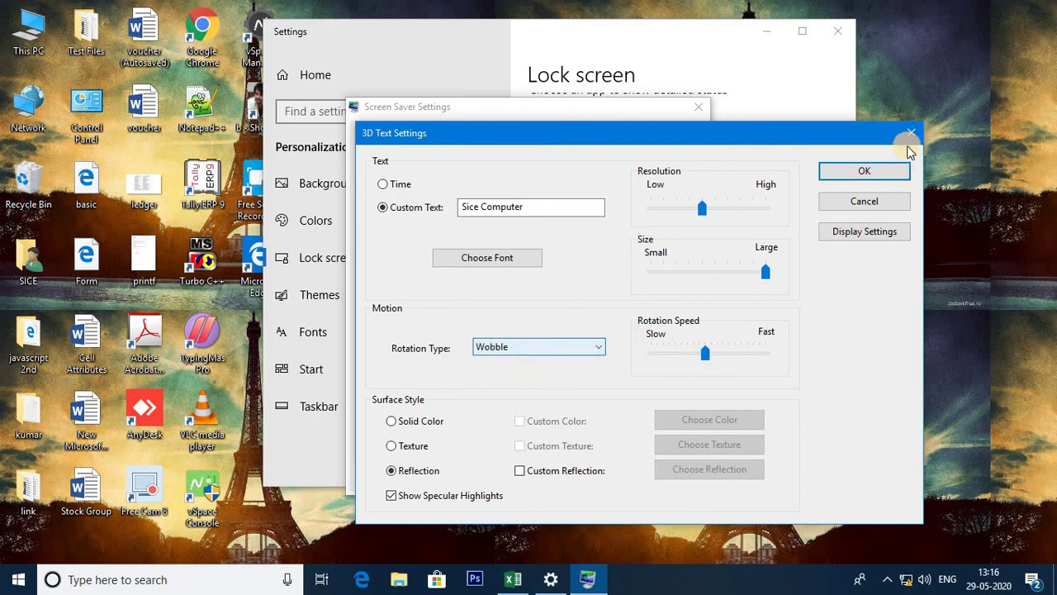
{"action": "left_click", "coordinate": [878, 172]}
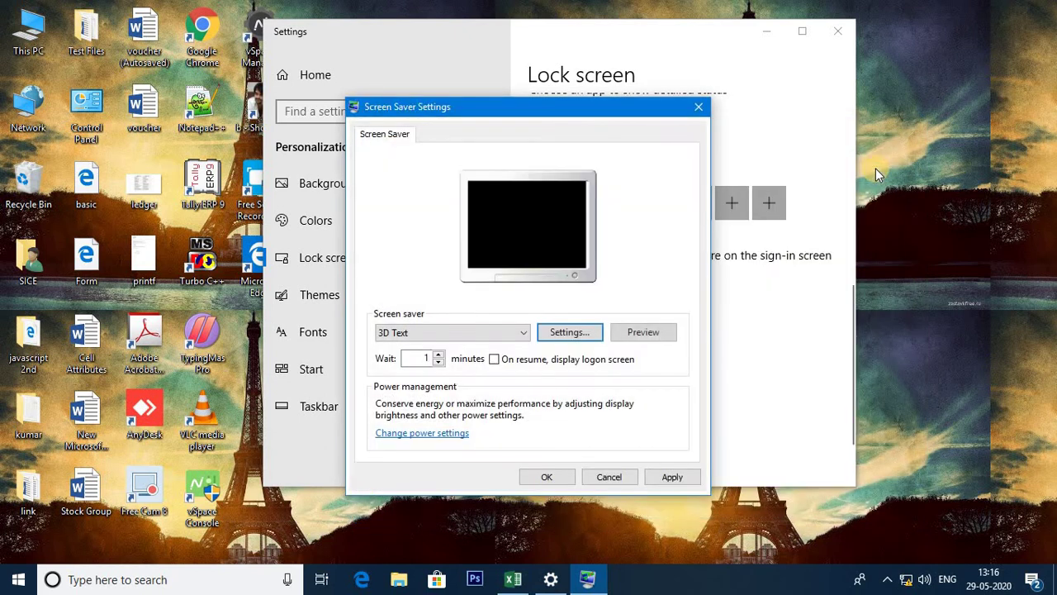
{"action": "left_click", "coordinate": [629, 331]}
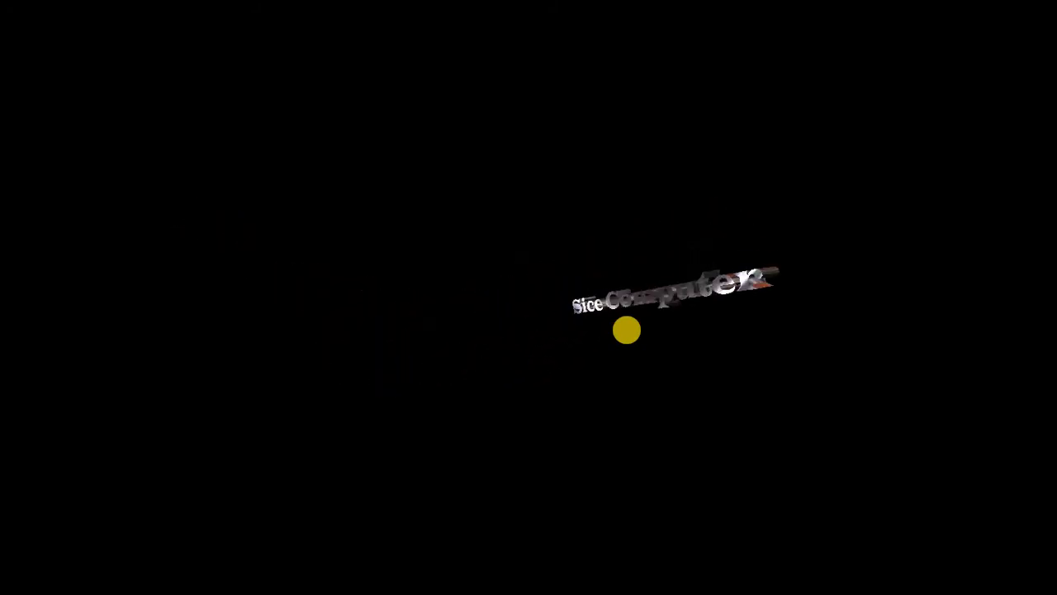
{"action": "left_click", "coordinate": [618, 331]}
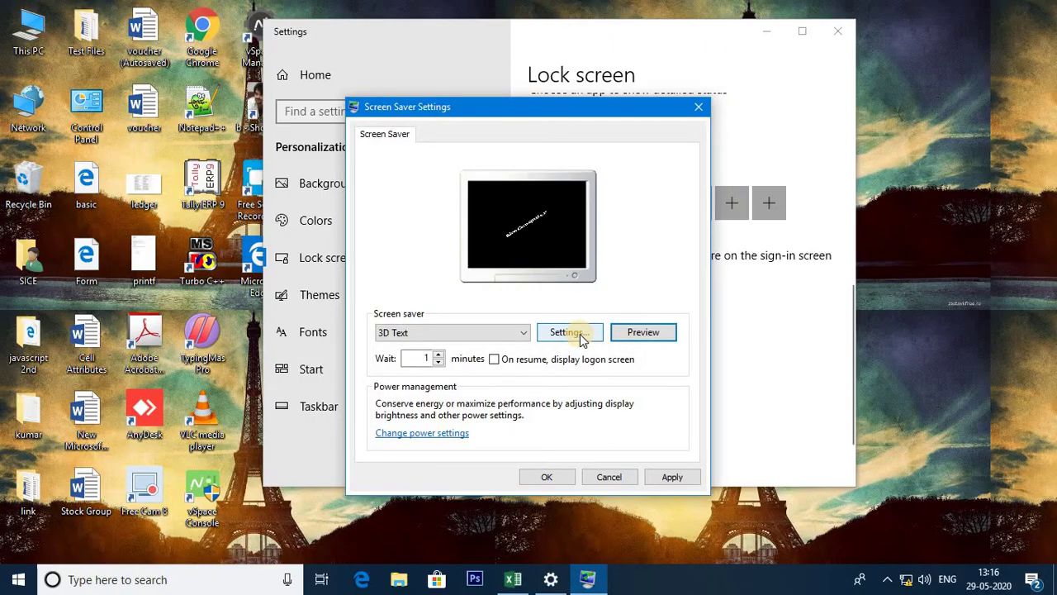
Set the 3D text's rotation type to Tumble and preview the result full screen
{"action": "left_click", "coordinate": [581, 335]}
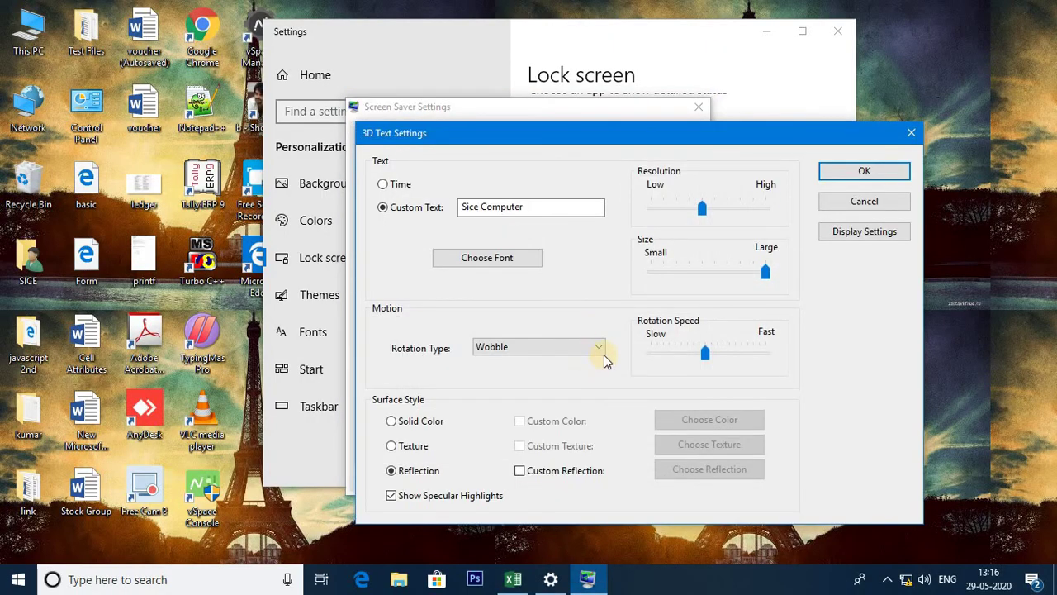
{"action": "left_click", "coordinate": [600, 351]}
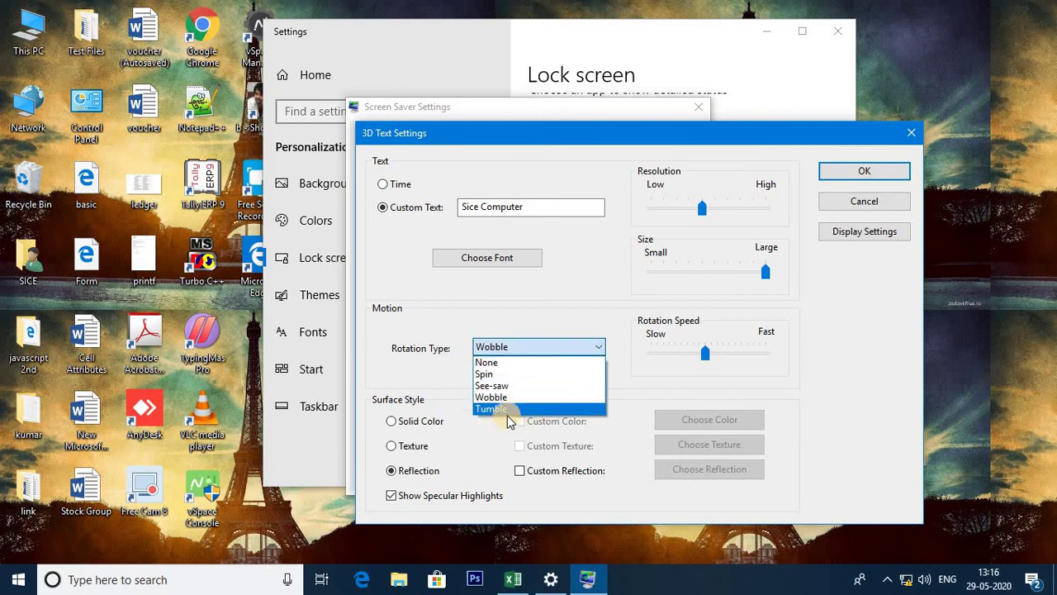
{"action": "left_click", "coordinate": [513, 410]}
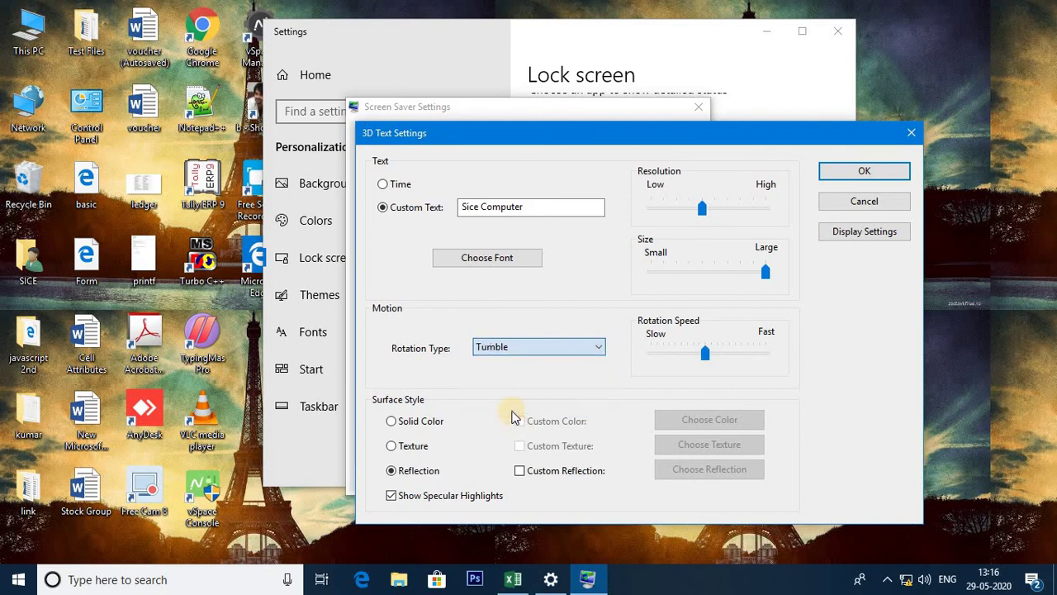
{"action": "left_click", "coordinate": [863, 174]}
{"action": "left_click", "coordinate": [652, 332]}
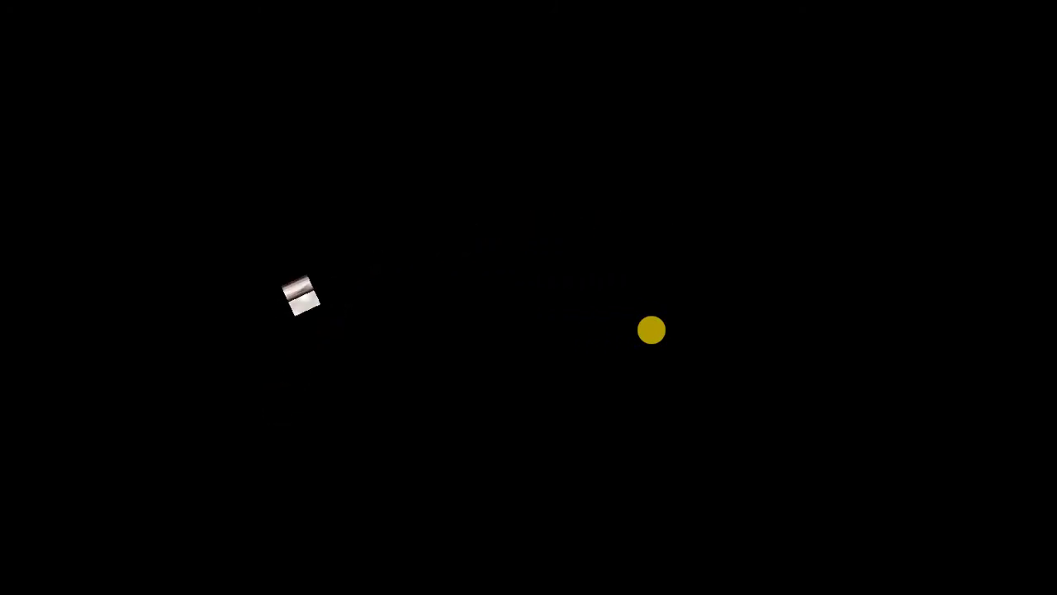
{"action": "left_click", "coordinate": [653, 331]}
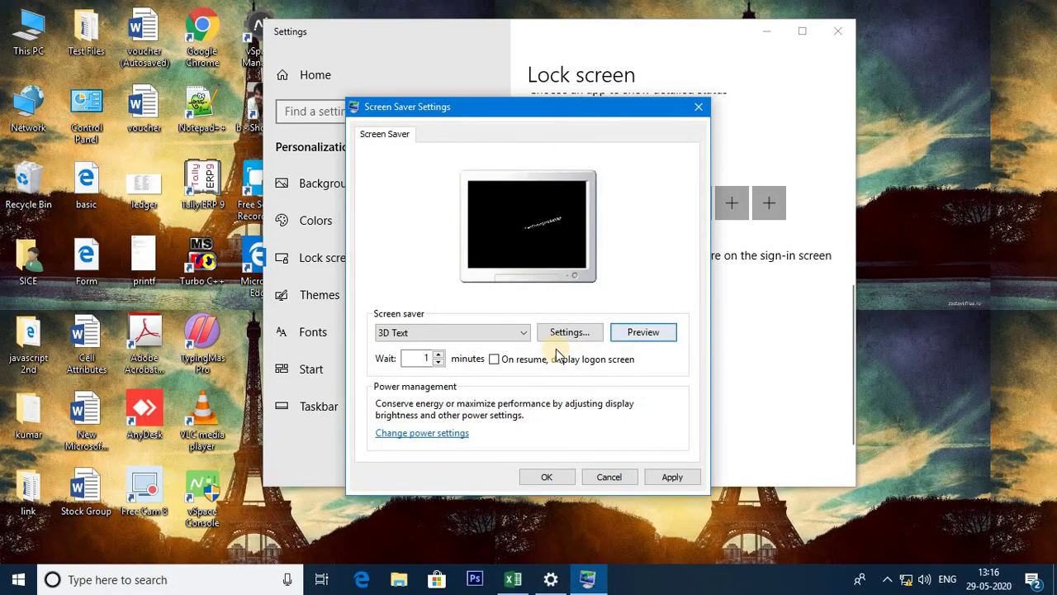